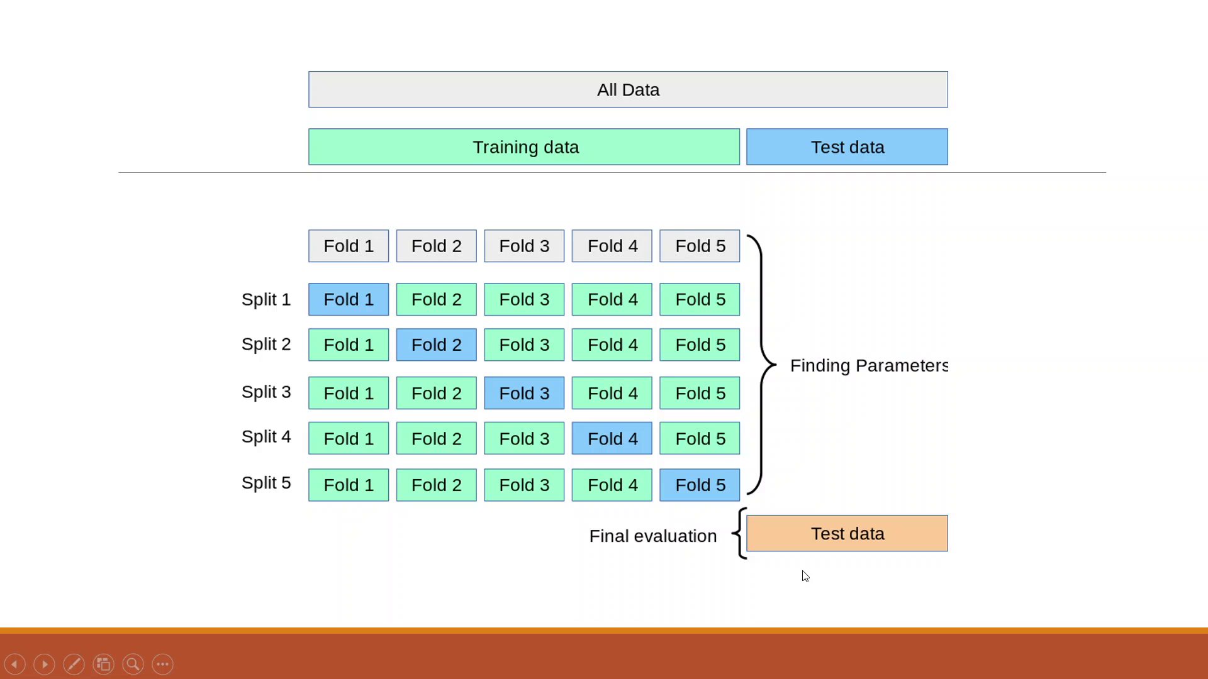
Exit the slideshow back to editing view on slide 6 of the naive bayes deck
key("Escape")
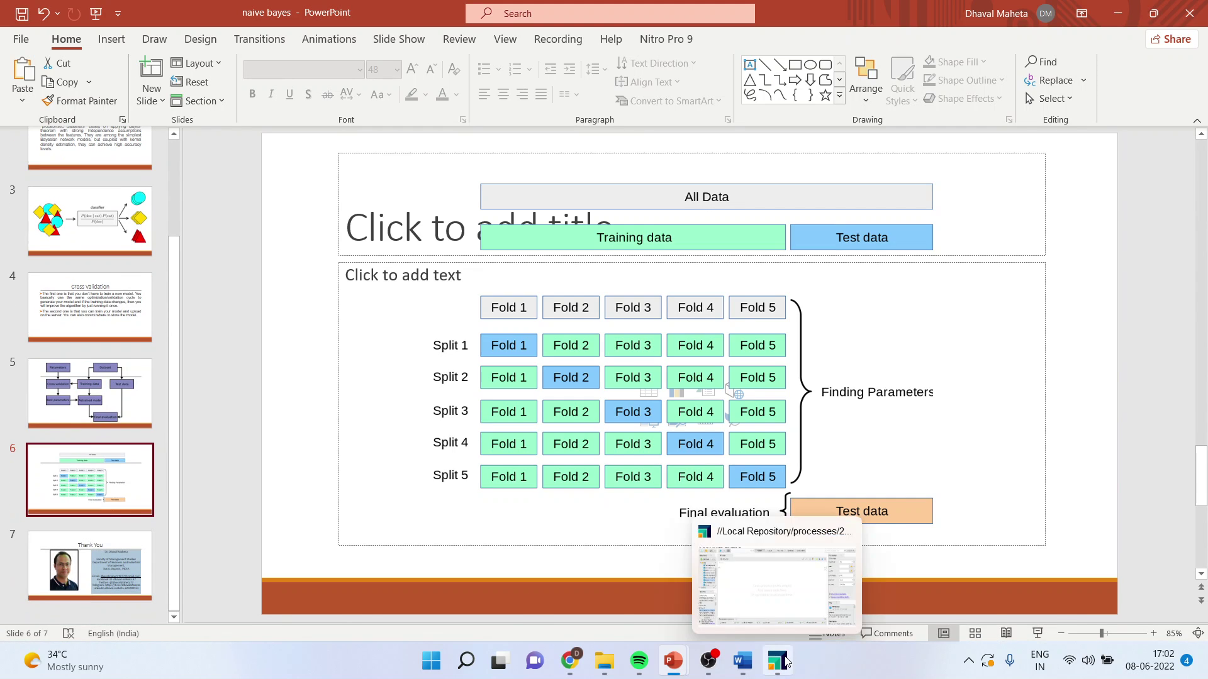
Place heart1 on the canvas, wire it to res, and run it to browse the 918 examples
left_click(777, 661)
left_click_drag(71, 280, 275, 188)
left_click(312, 183)
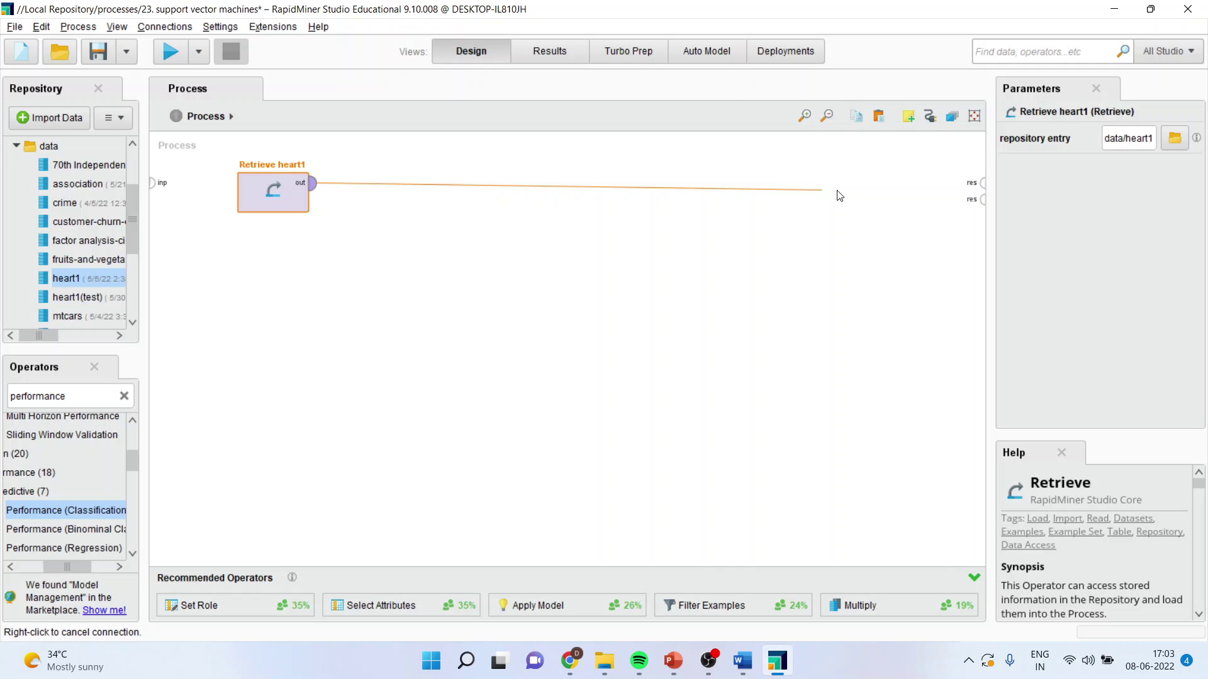
left_click(982, 183)
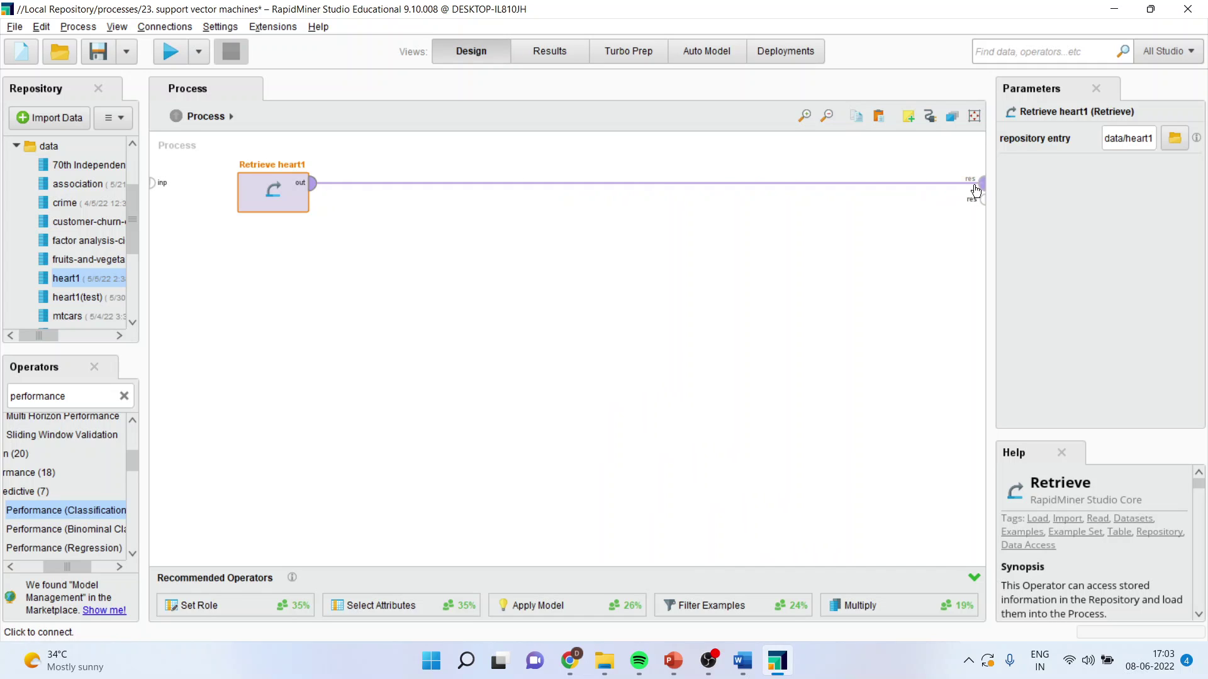
left_click(169, 53)
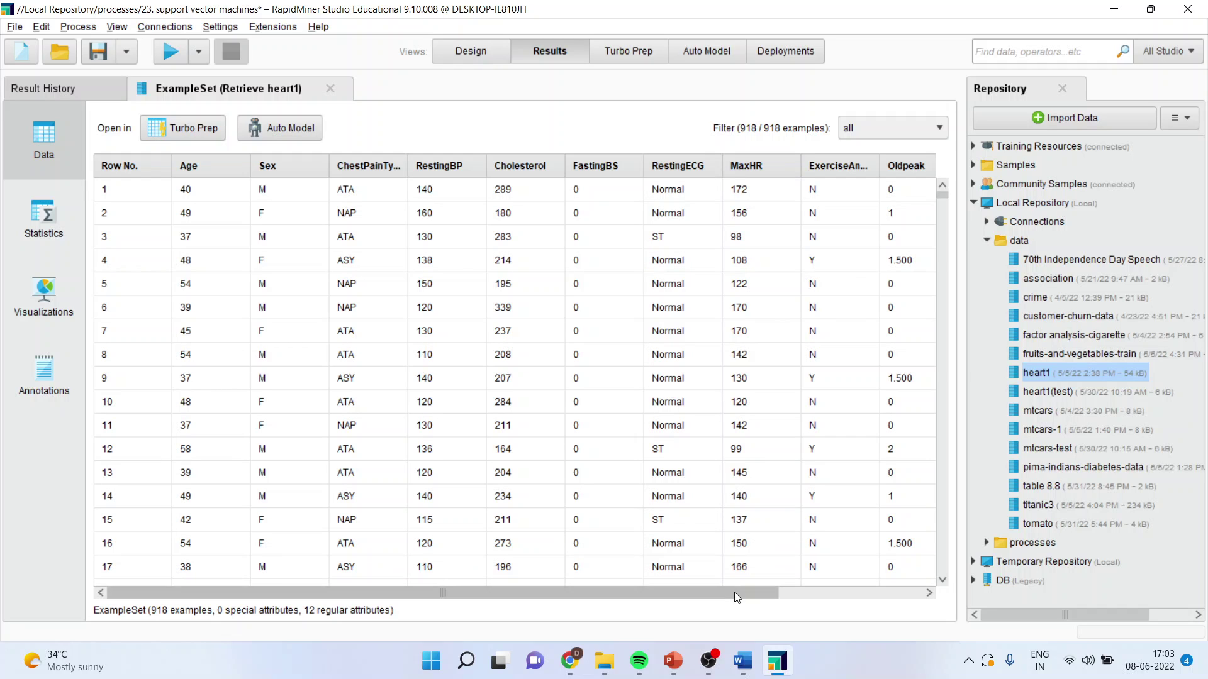
left_click_drag(734, 591, 875, 592)
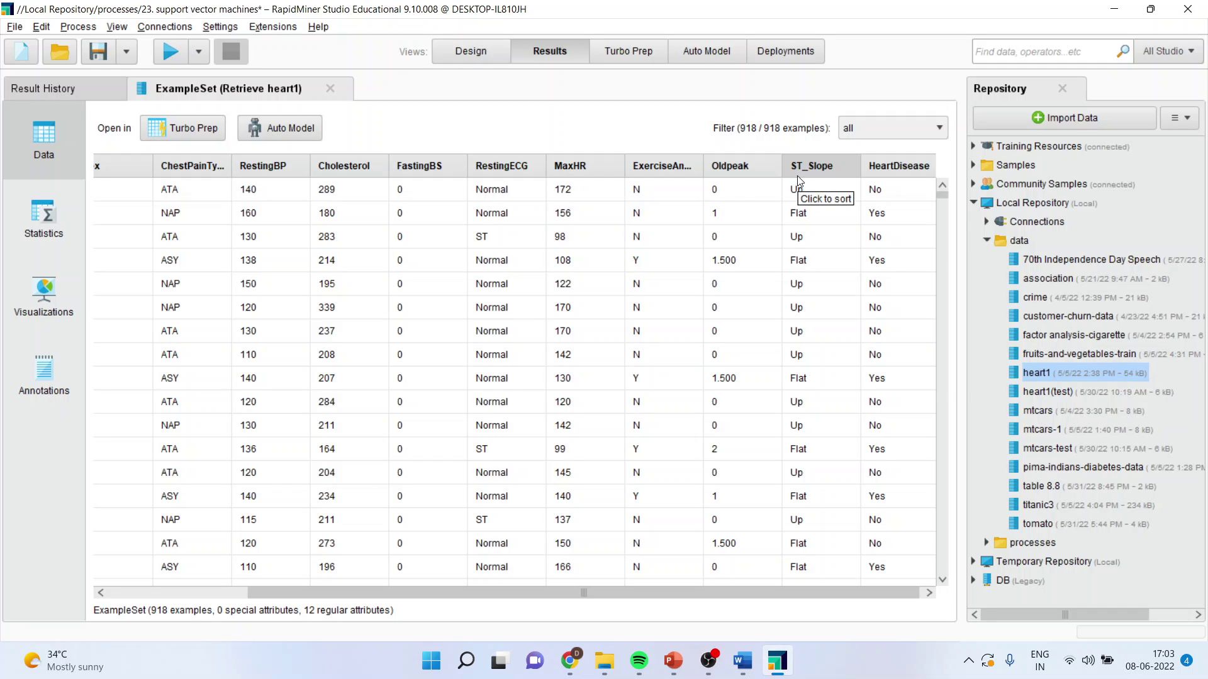
Back in Design, insert a Select Attributes operator into the heart1 connection
left_click(480, 55)
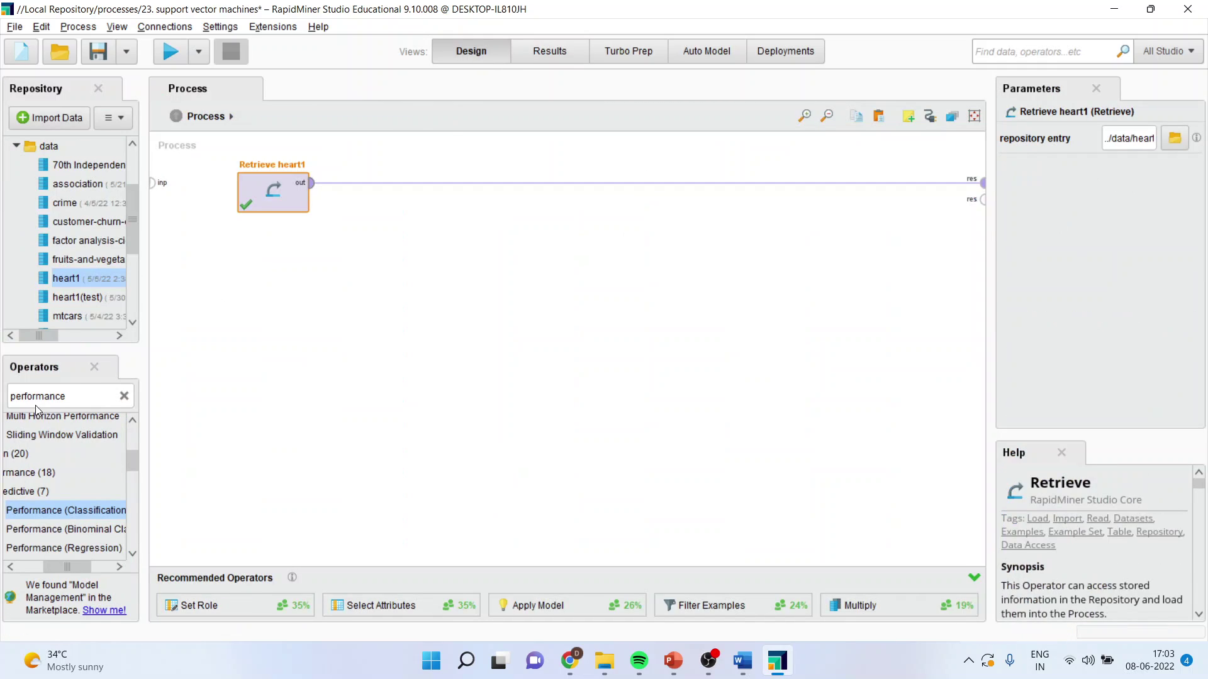
left_click(74, 394)
type("s")
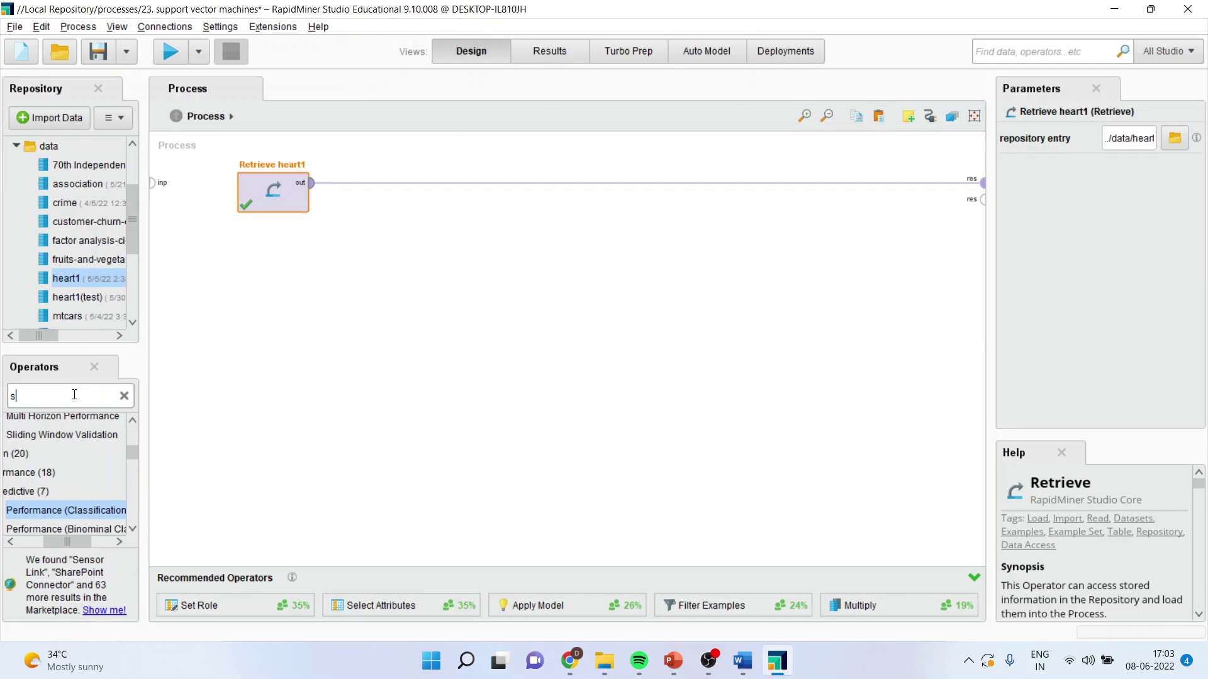
type("elec")
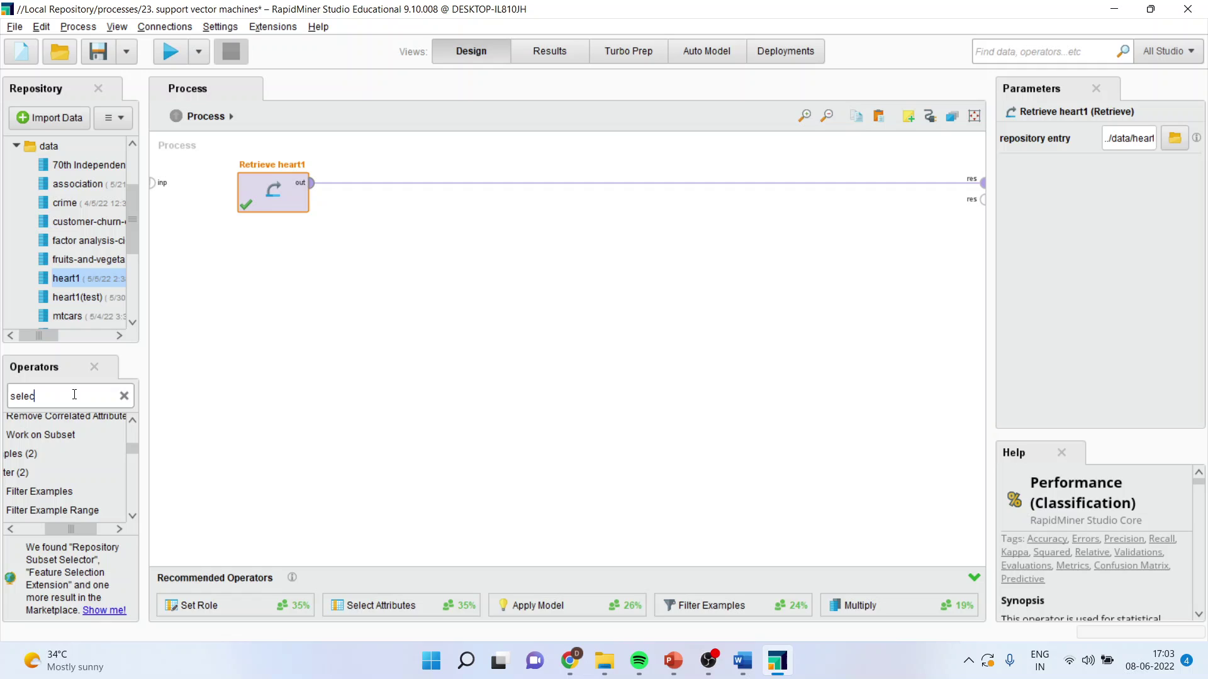
type("t att")
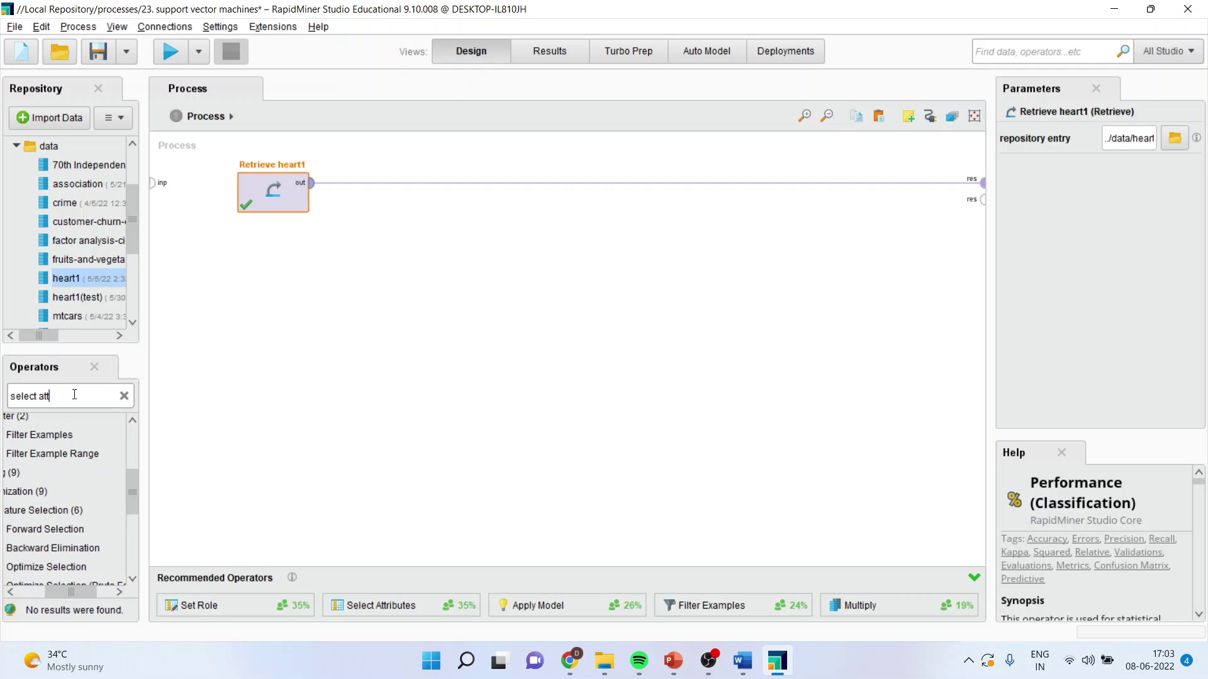
type("ributes")
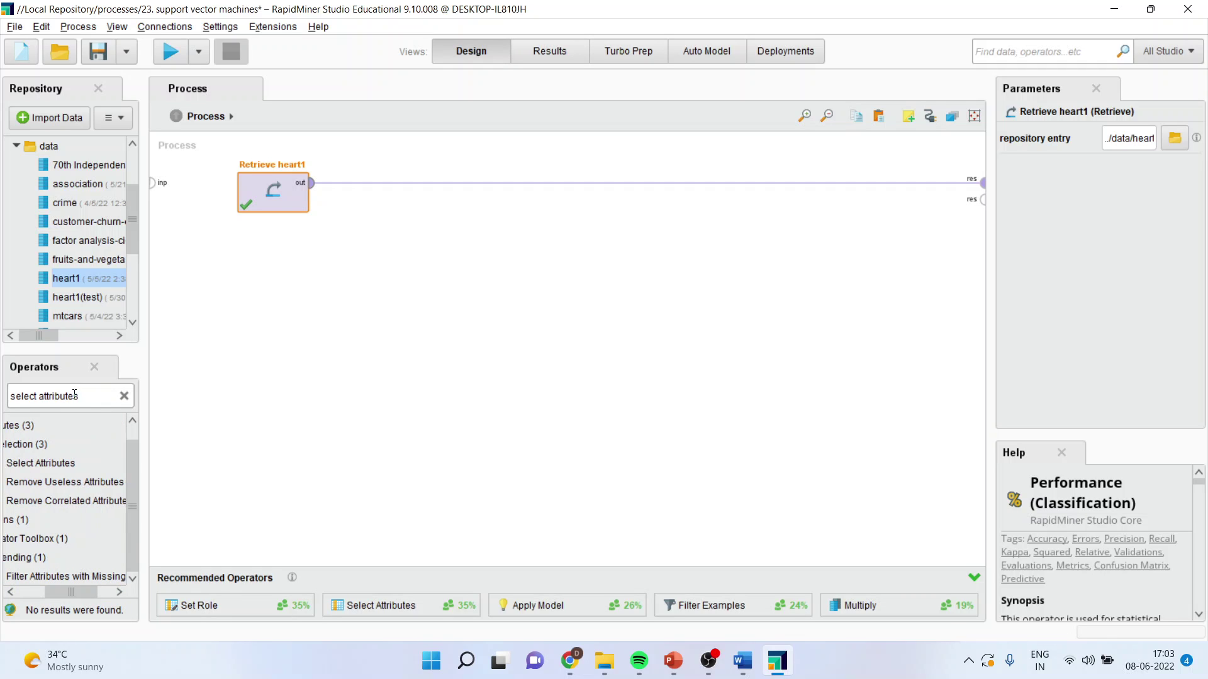
left_click_drag(67, 463, 376, 183)
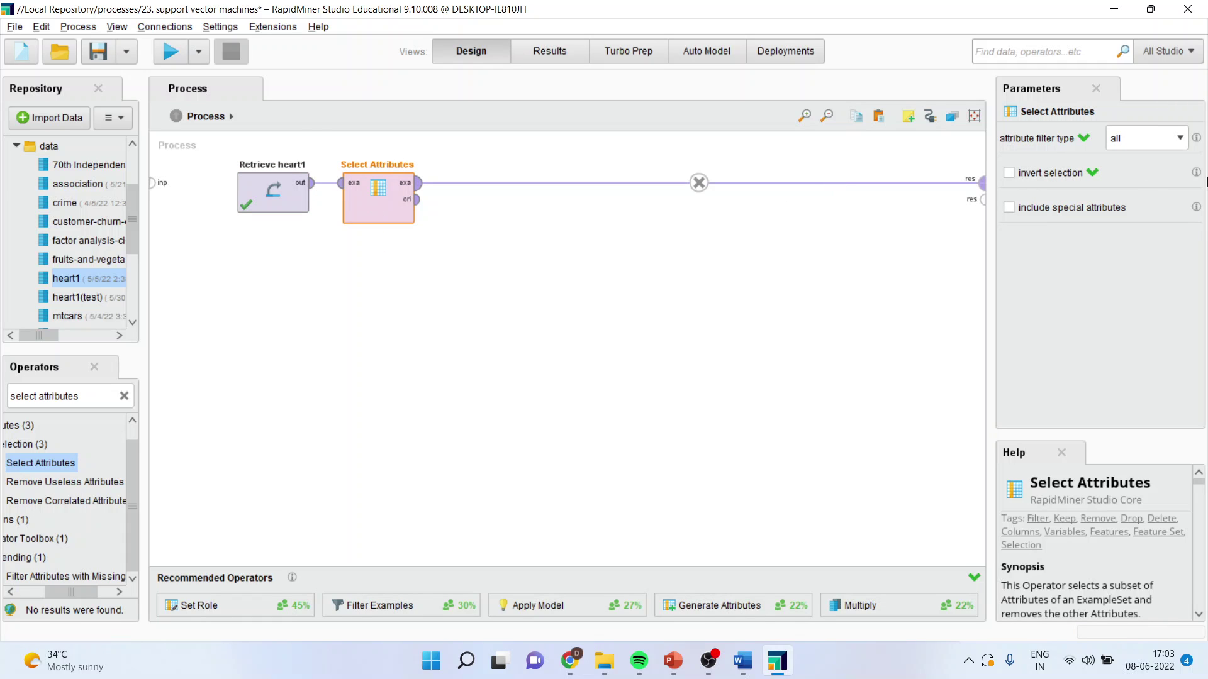
Set the attribute filter type to subset and bring up the attribute chooser
left_click(1180, 138)
left_click(1129, 185)
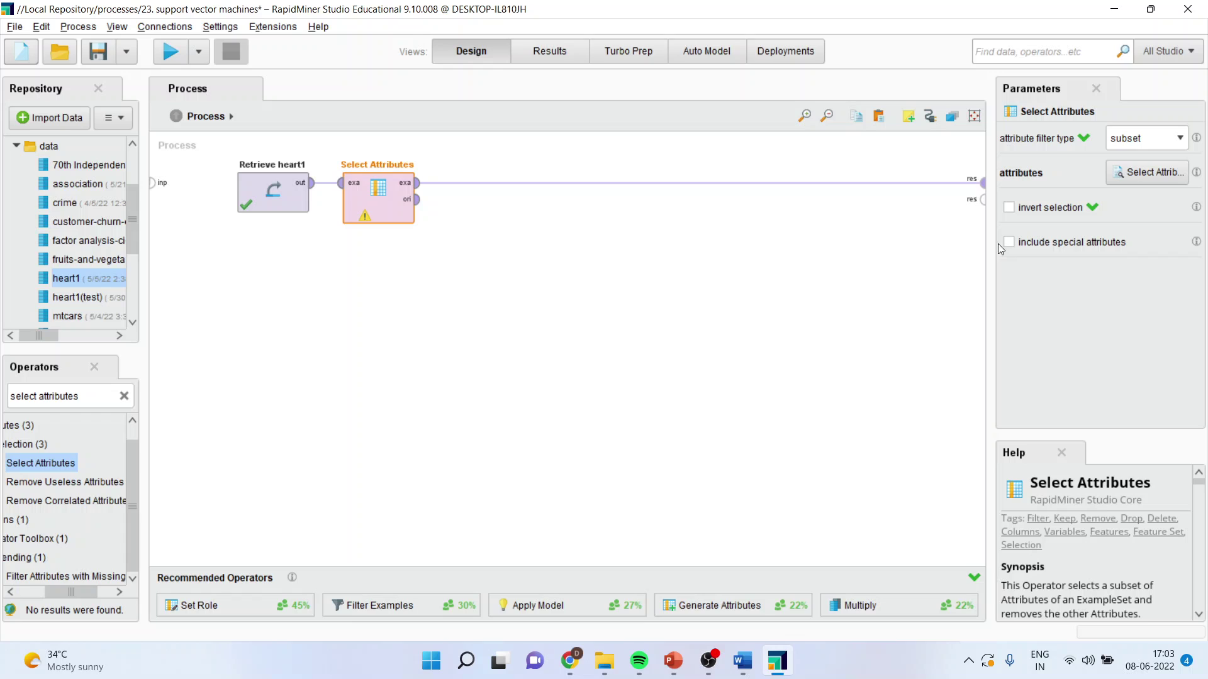
left_click(1129, 173)
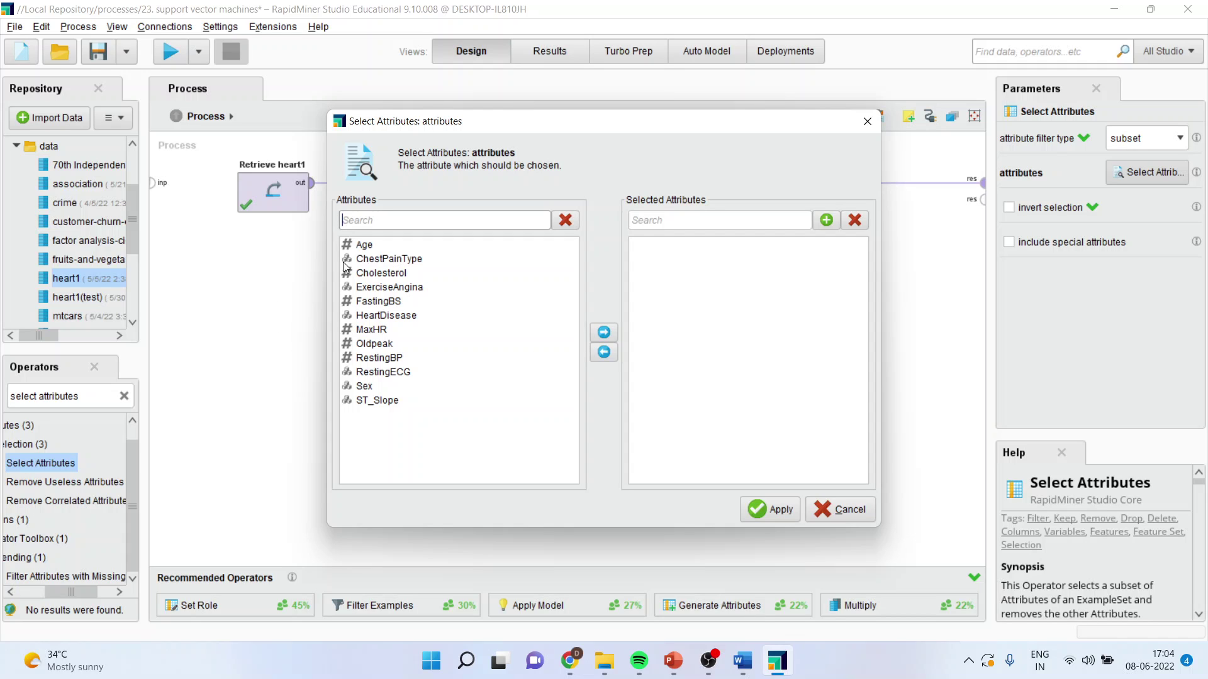
Move Age, Cholesterol and FastingBS into the selected attributes
left_click(366, 246)
left_click(603, 332)
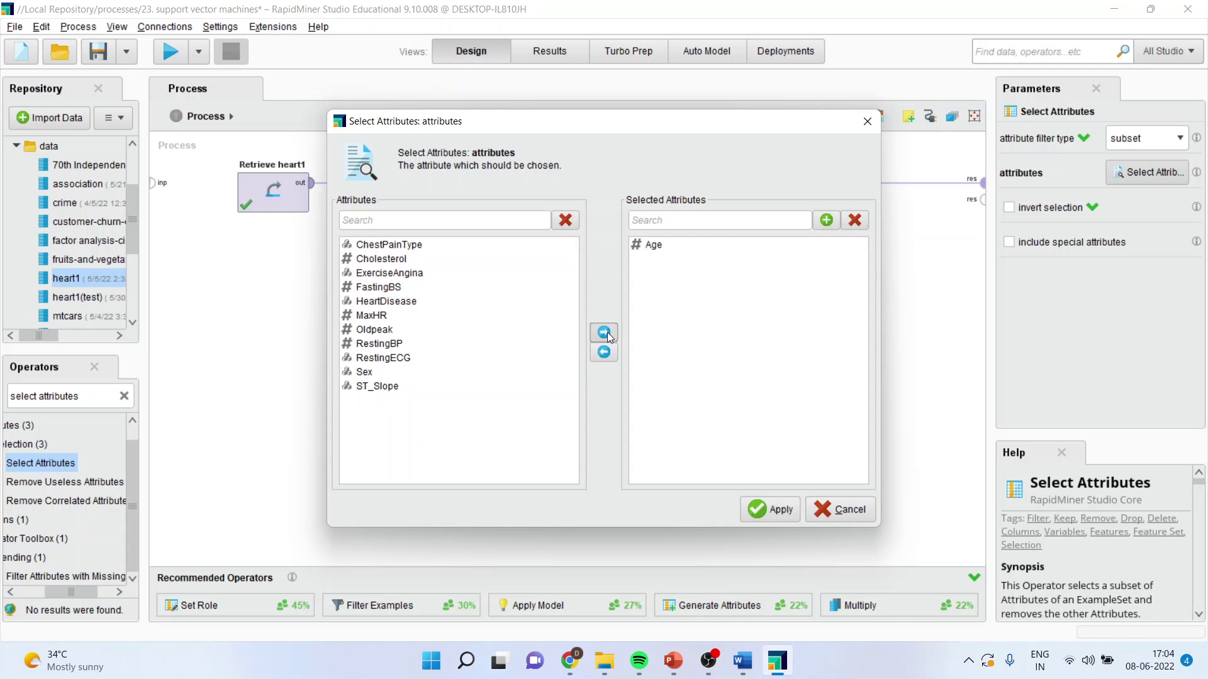
left_click(390, 259)
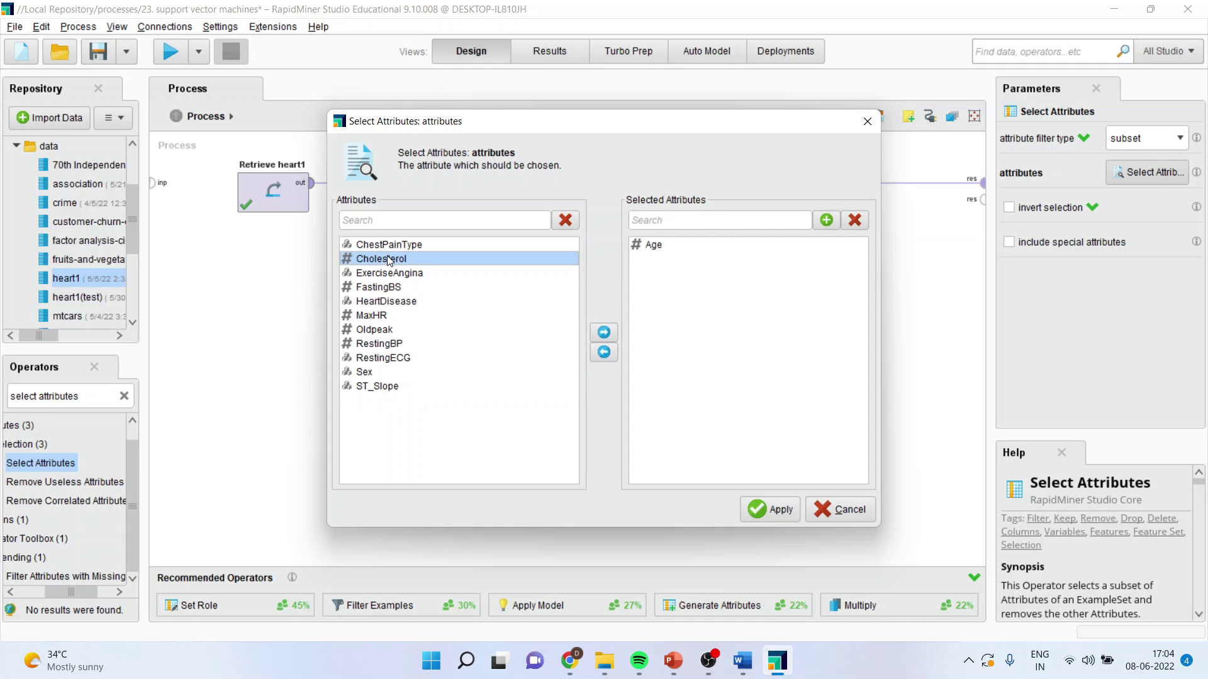
left_click(605, 334)
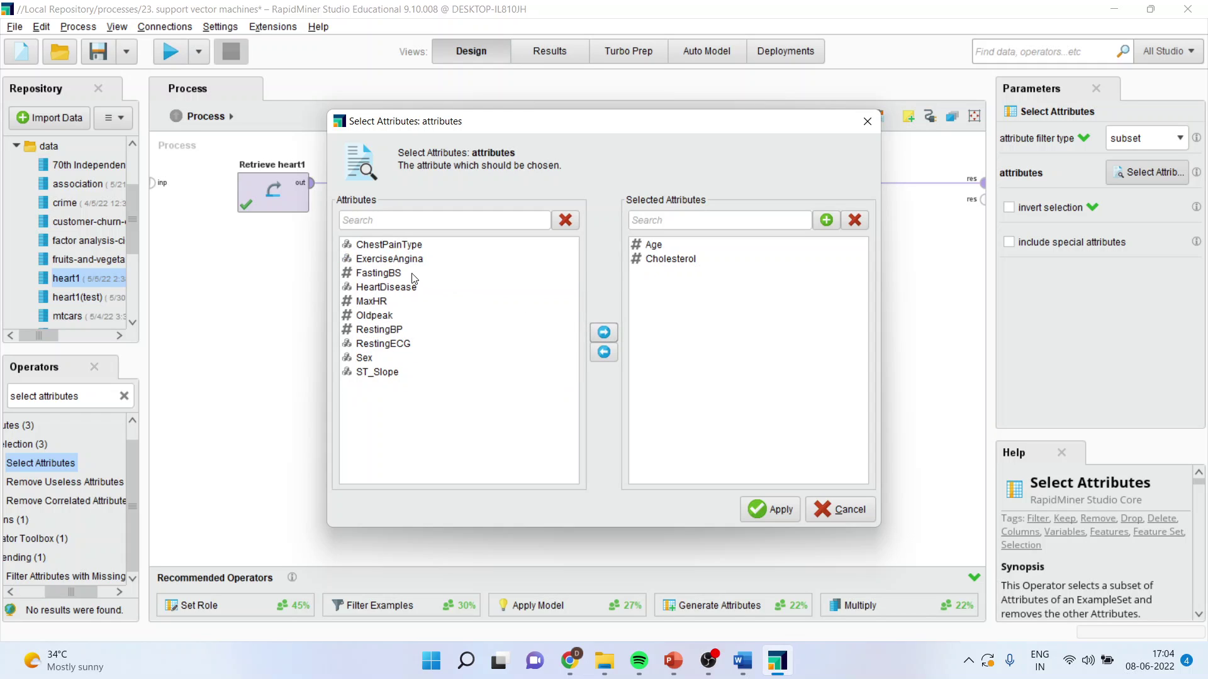
left_click(412, 275)
left_click(605, 336)
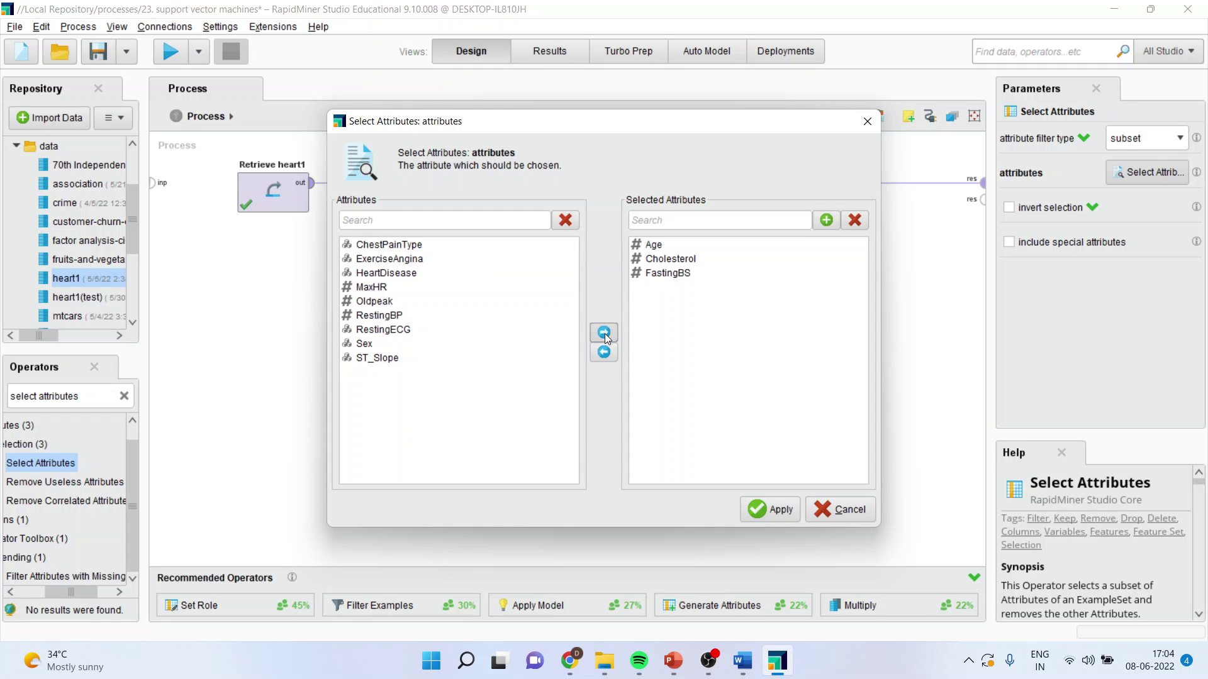
Add HeartDisease, Oldpeak and RestingBP to the selection and apply it
left_click(400, 274)
left_click(602, 334)
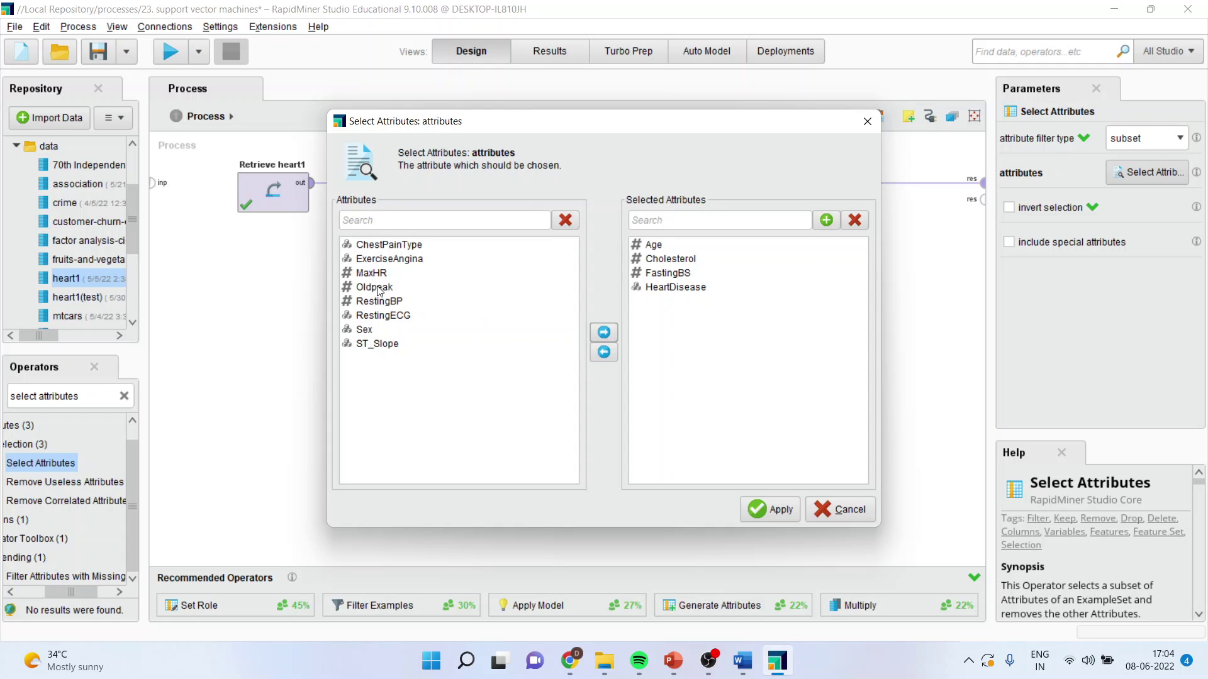
left_click(378, 287)
left_click(608, 332)
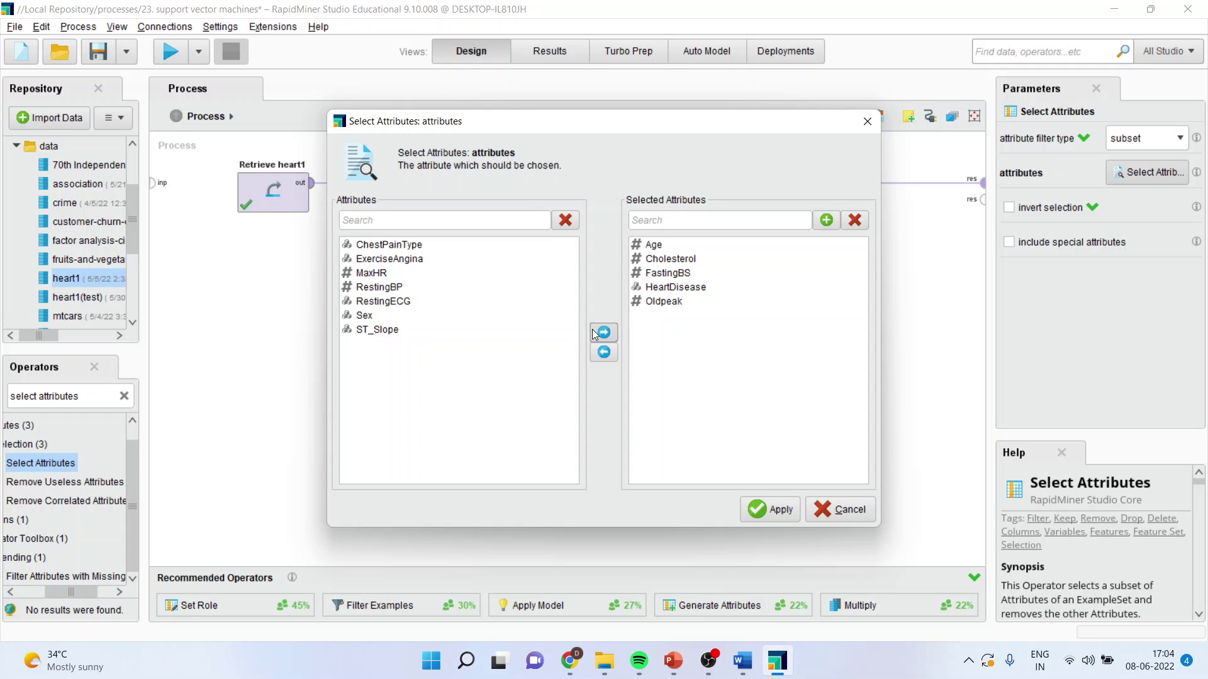
left_click(386, 287)
left_click(605, 333)
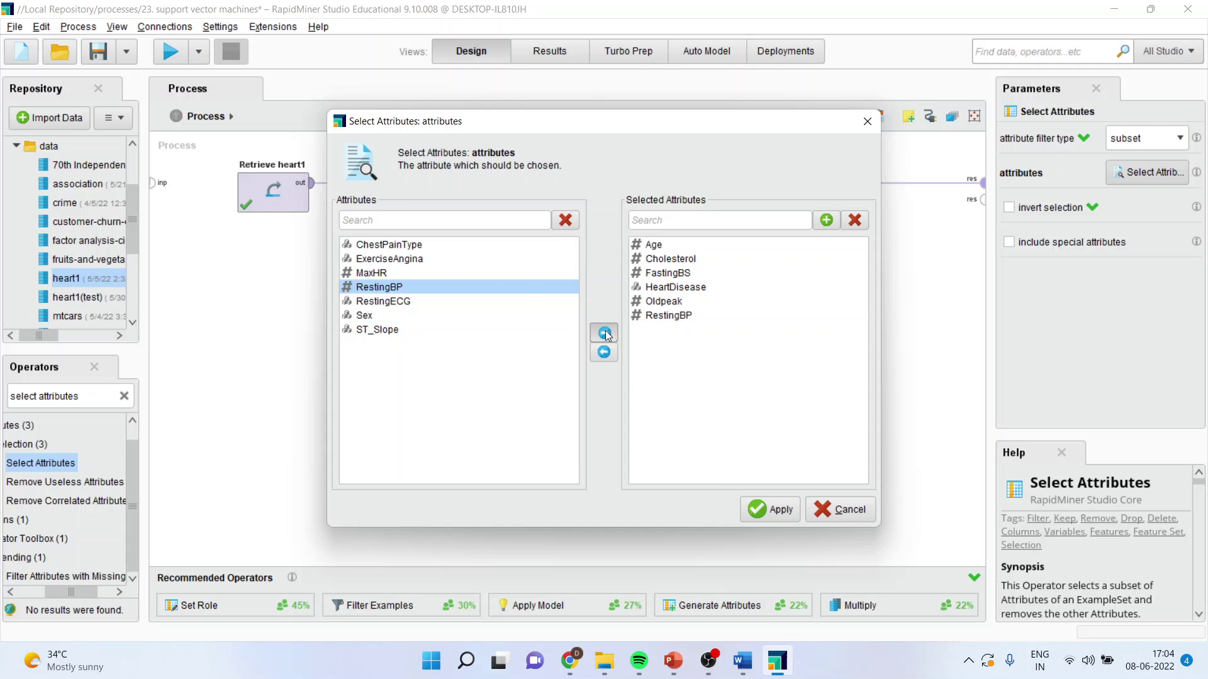
left_click(770, 509)
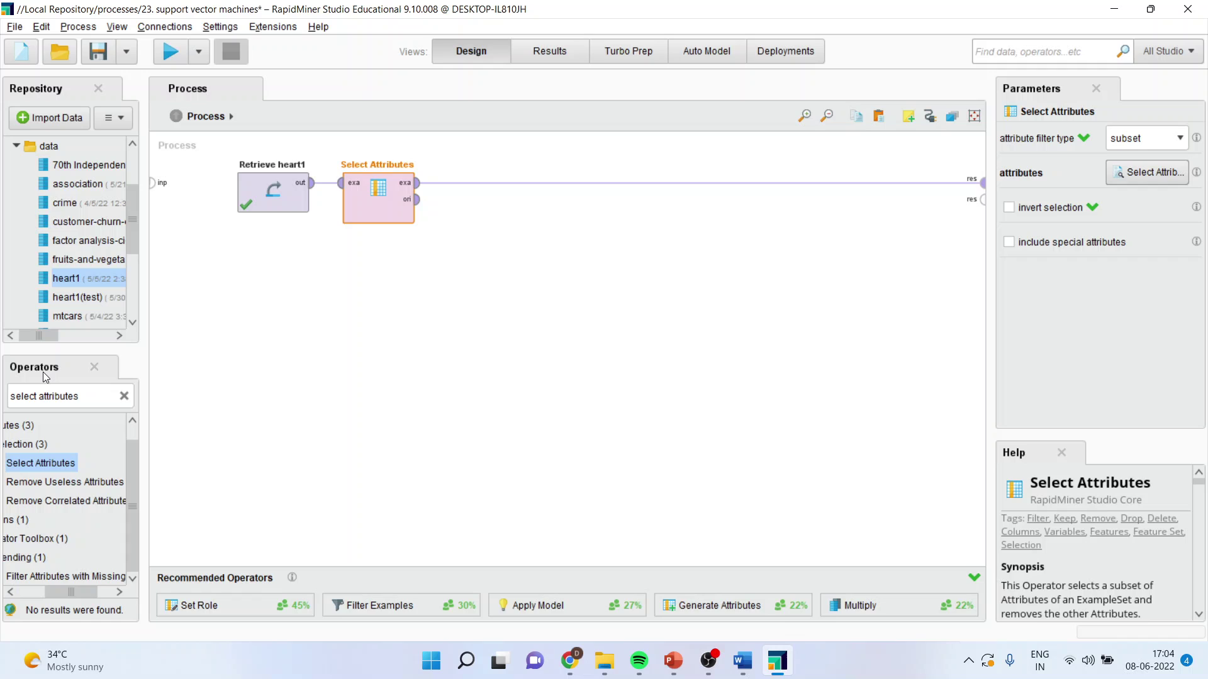
Add a Set Role operator to the process after Select Attributes
left_click(84, 396)
type("s")
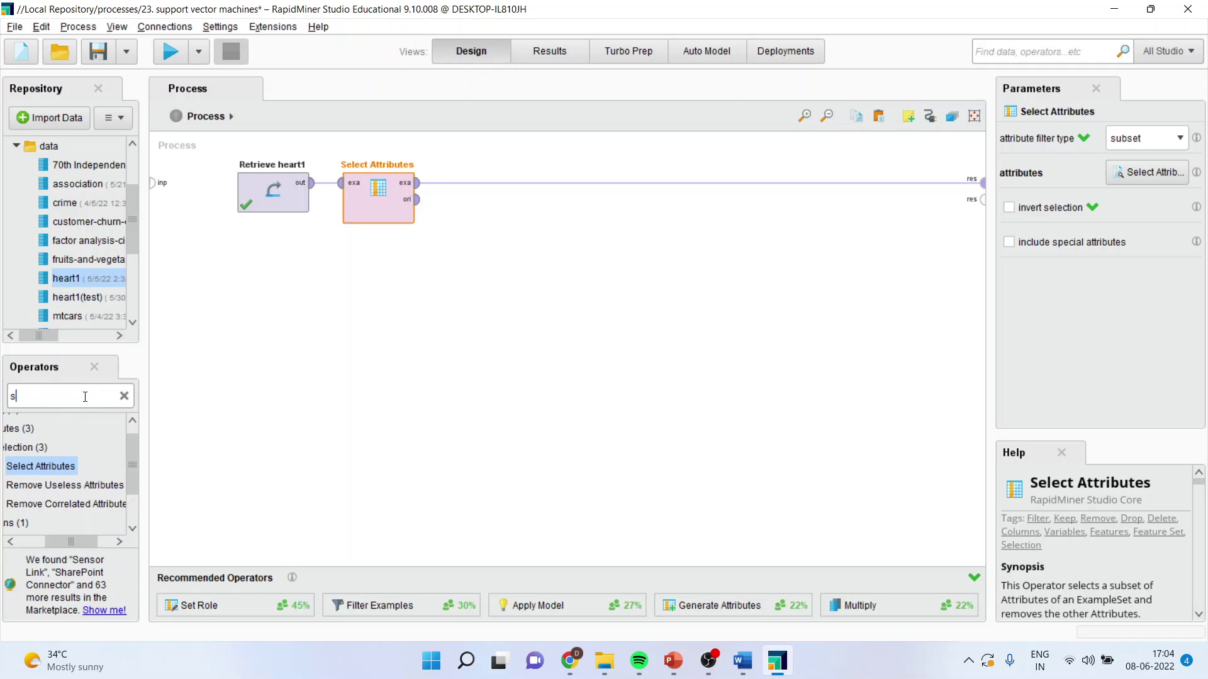
type("et role")
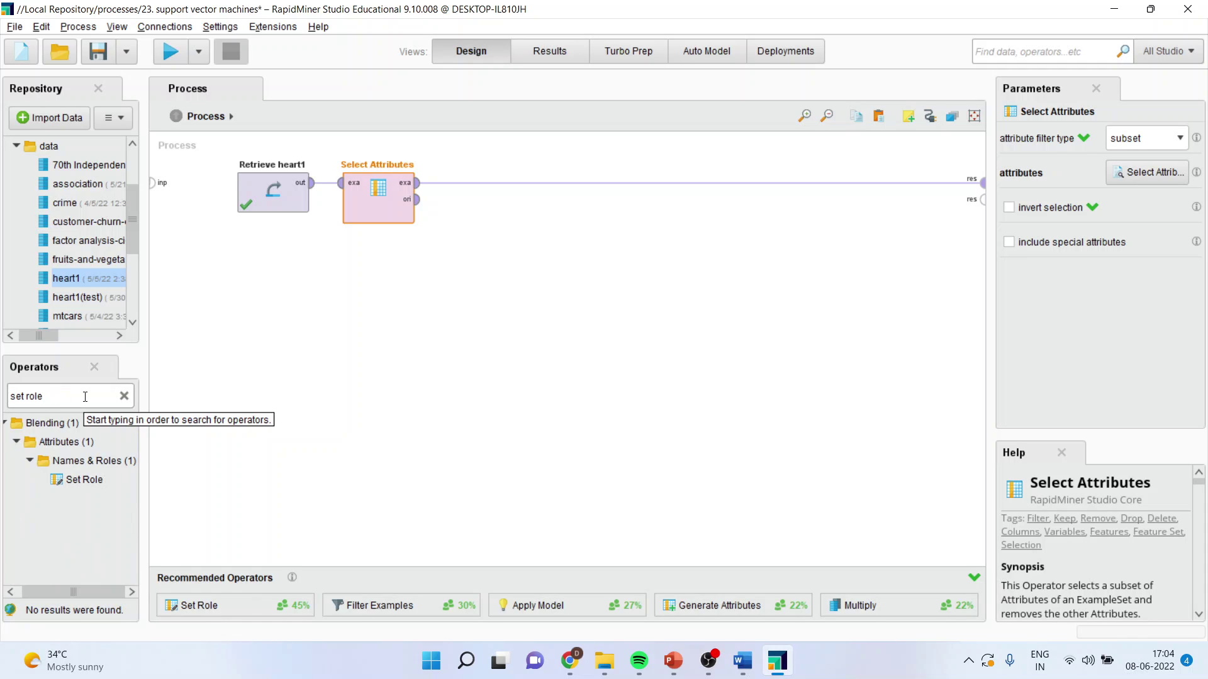
left_click_drag(84, 480, 481, 194)
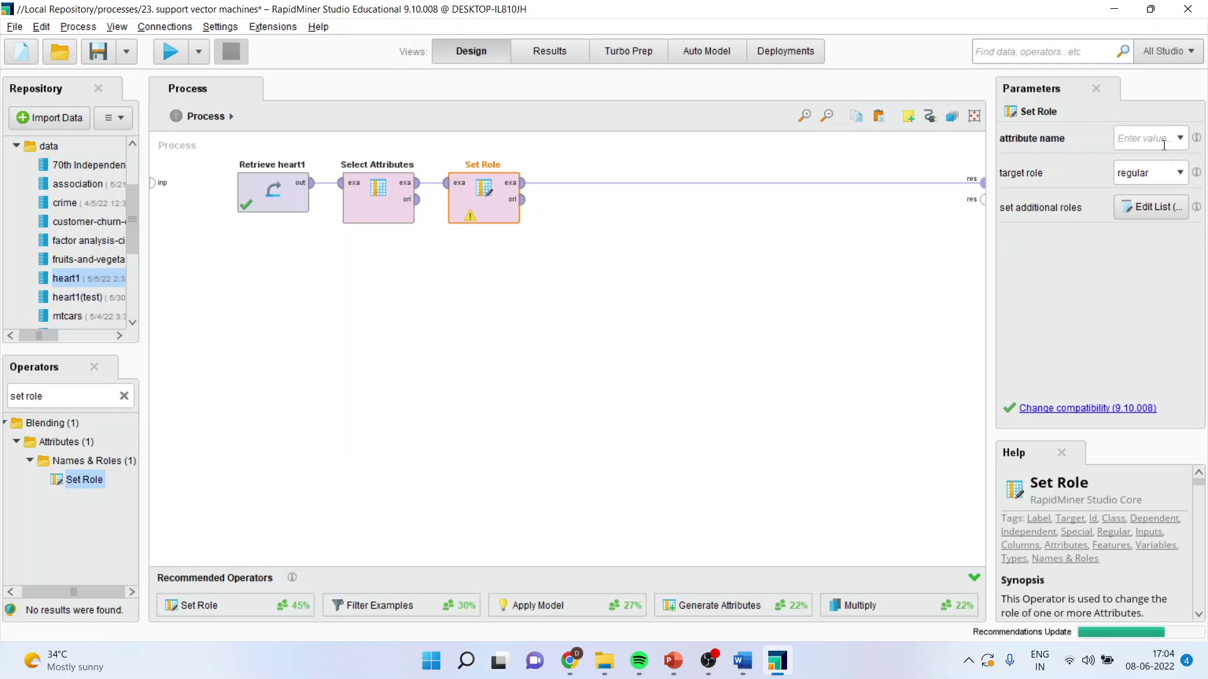
Choose HeartDisease as the attribute name and label as its target role
left_click(1180, 139)
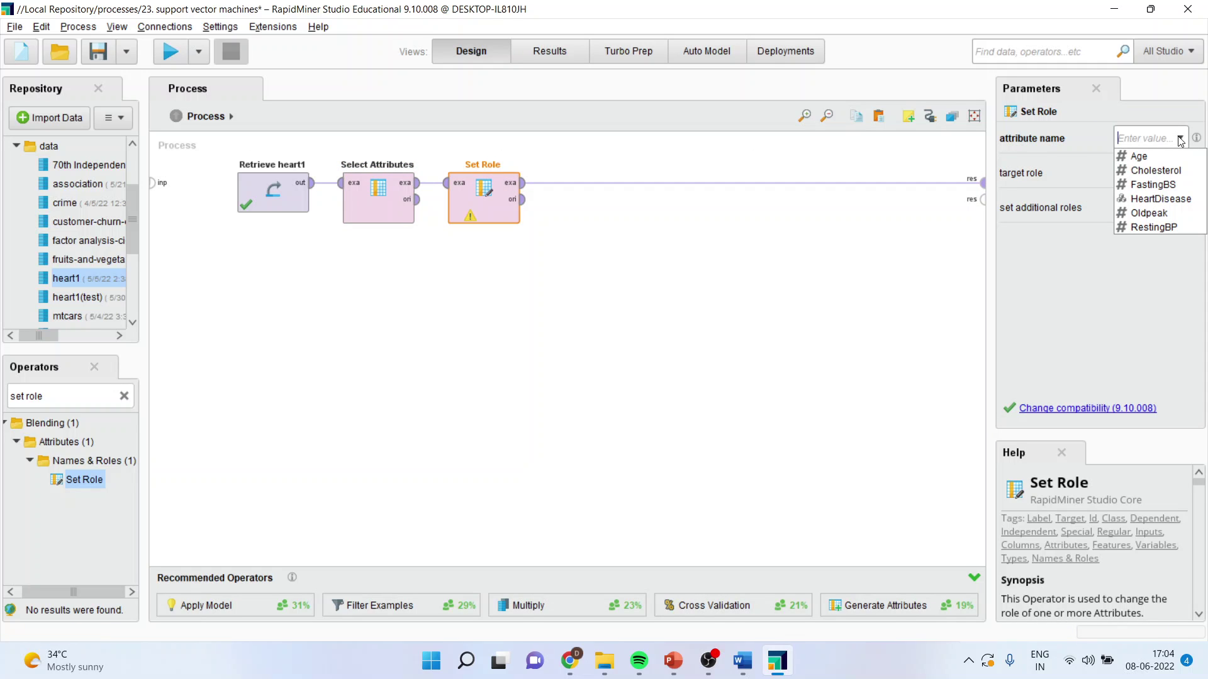
left_click(1176, 198)
left_click(1180, 174)
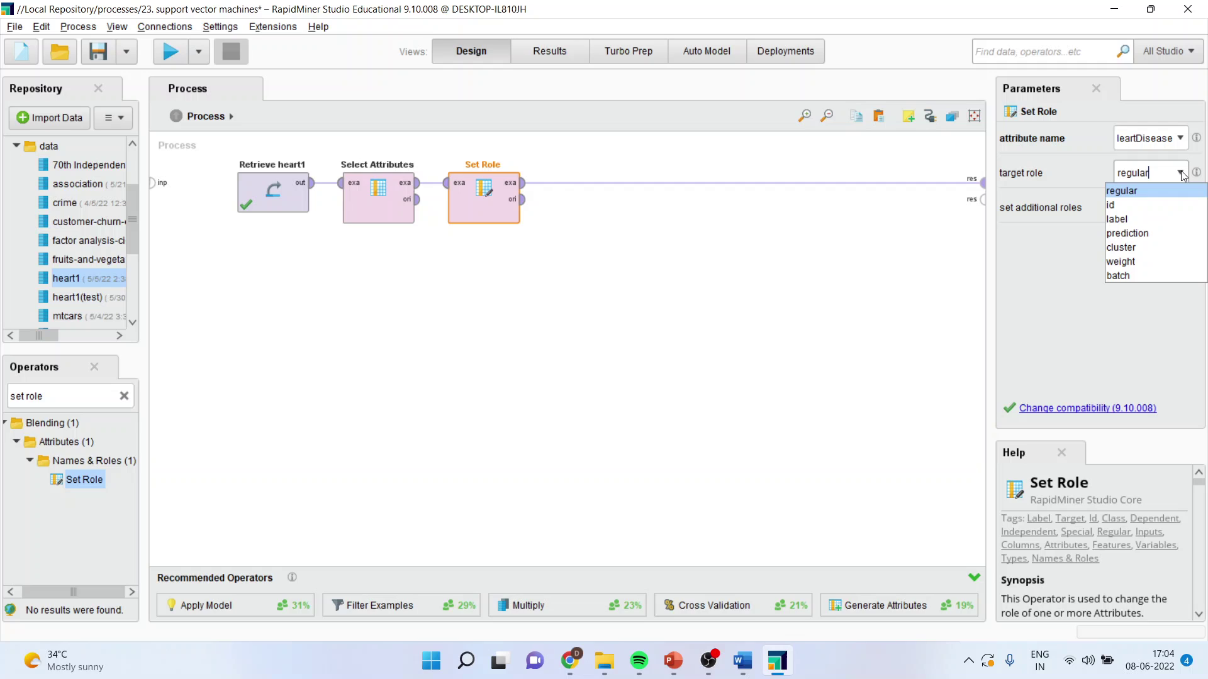
left_click(1159, 219)
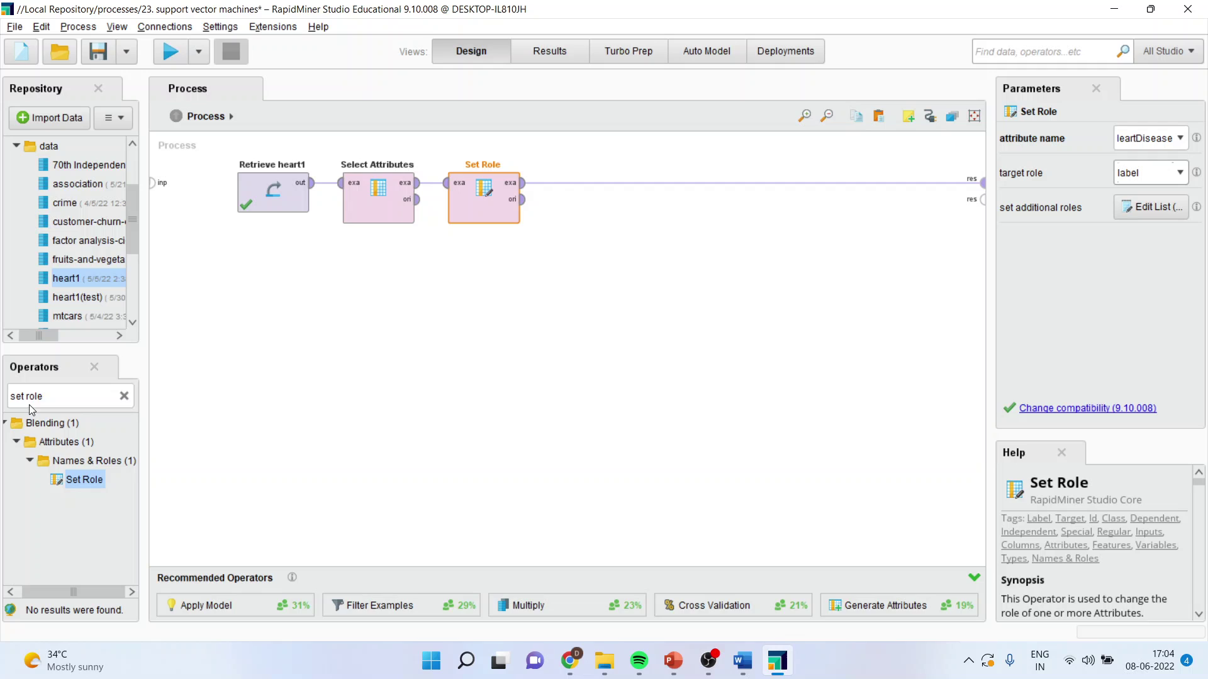
left_click(50, 398)
Find Cross Validation with a 'cross valida' search and drop it after Set Role
type("c")
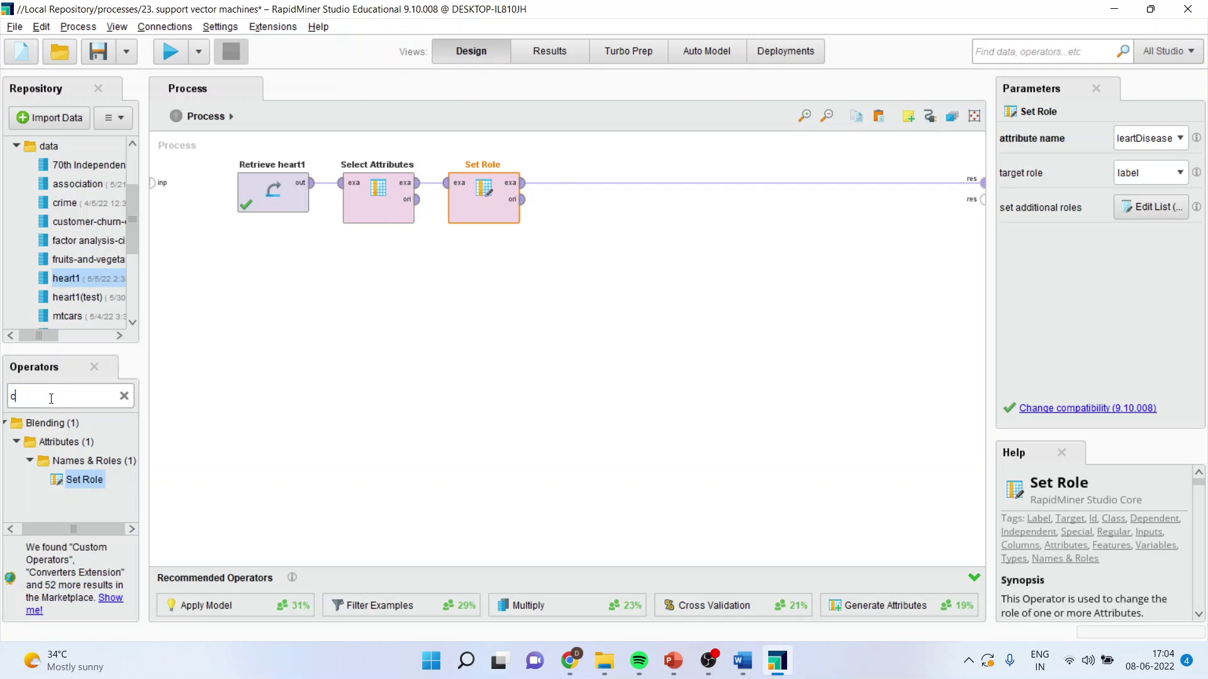
type("ross valida")
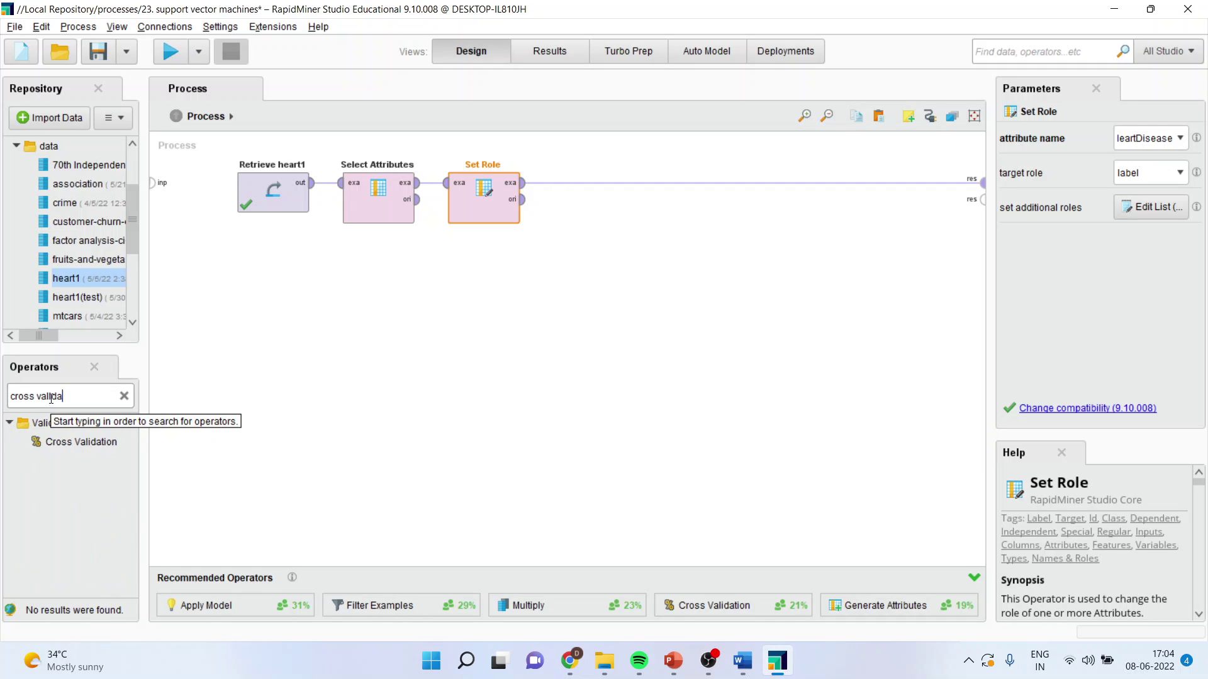
left_click_drag(69, 440, 581, 186)
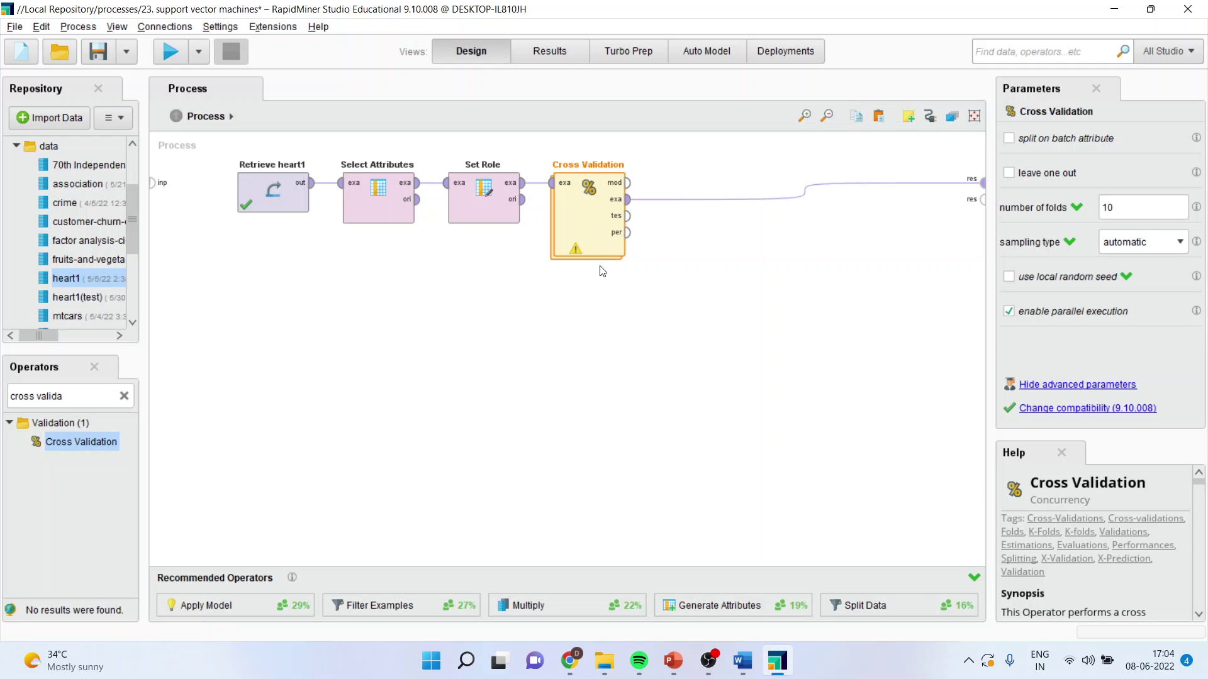
Open Cross Validation and add a Naive Bayes operator to the Training side
double_click(585, 219)
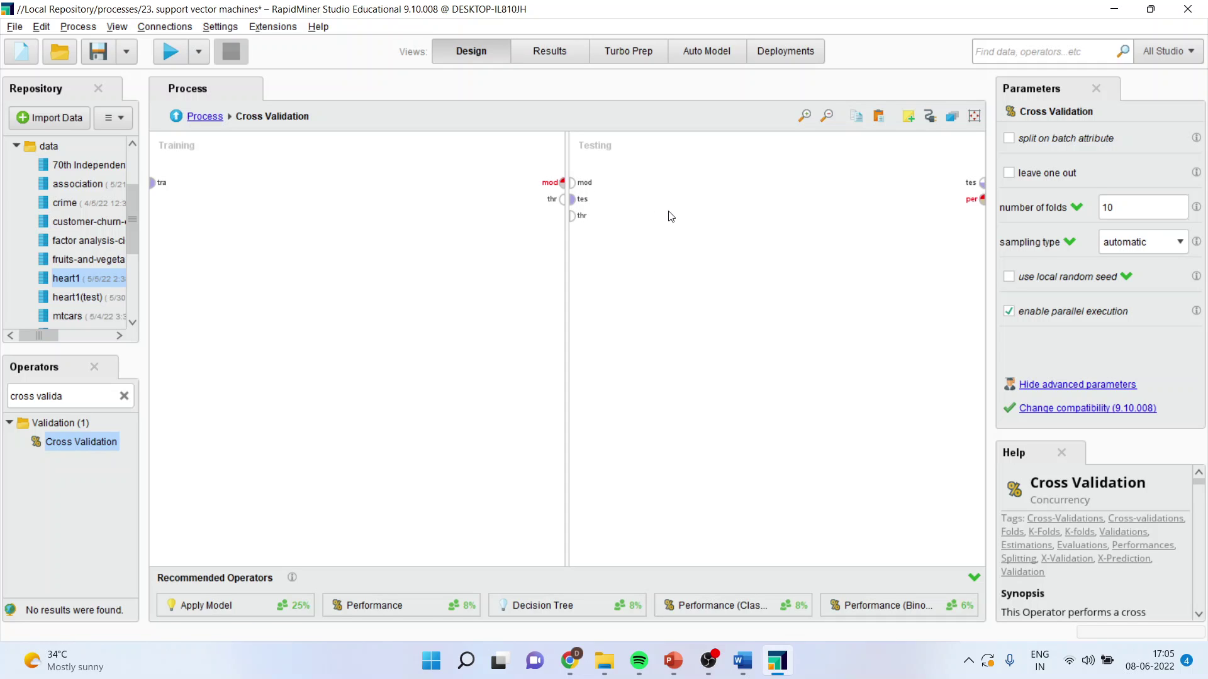
left_click(91, 400)
type("n")
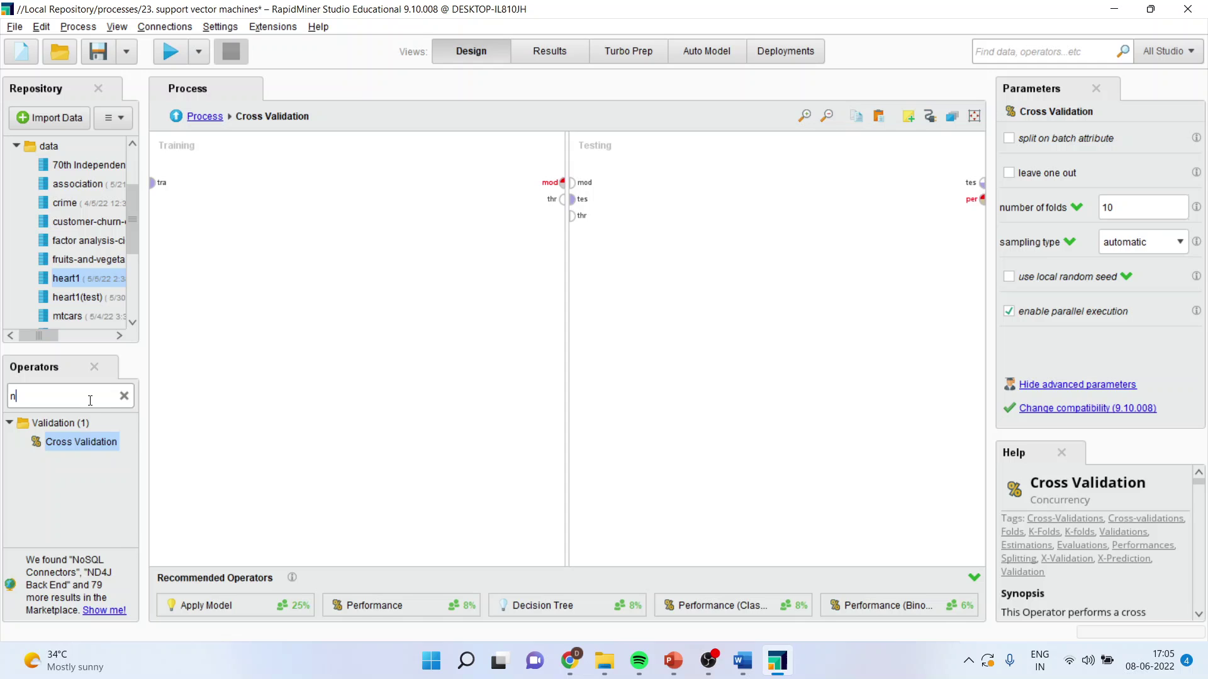
type("aive")
left_click_drag(99, 480, 360, 196)
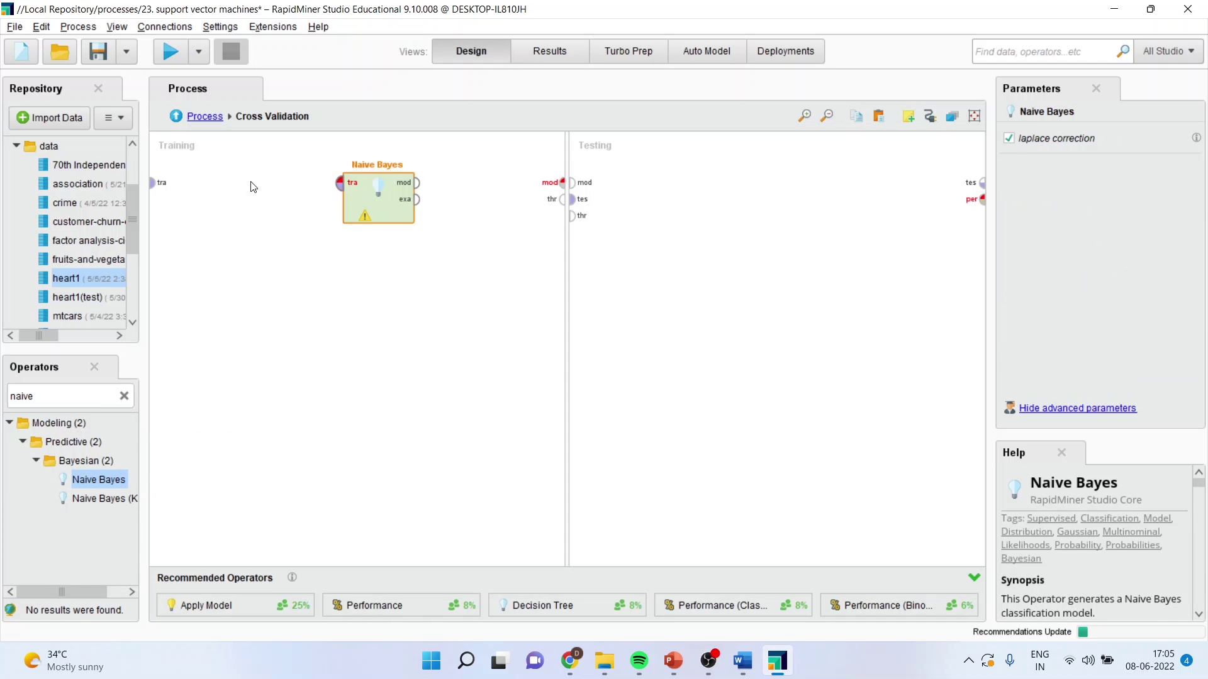
Wire training data into Naive Bayes, and its model and examples across to Testing
left_click(153, 182)
left_click(339, 182)
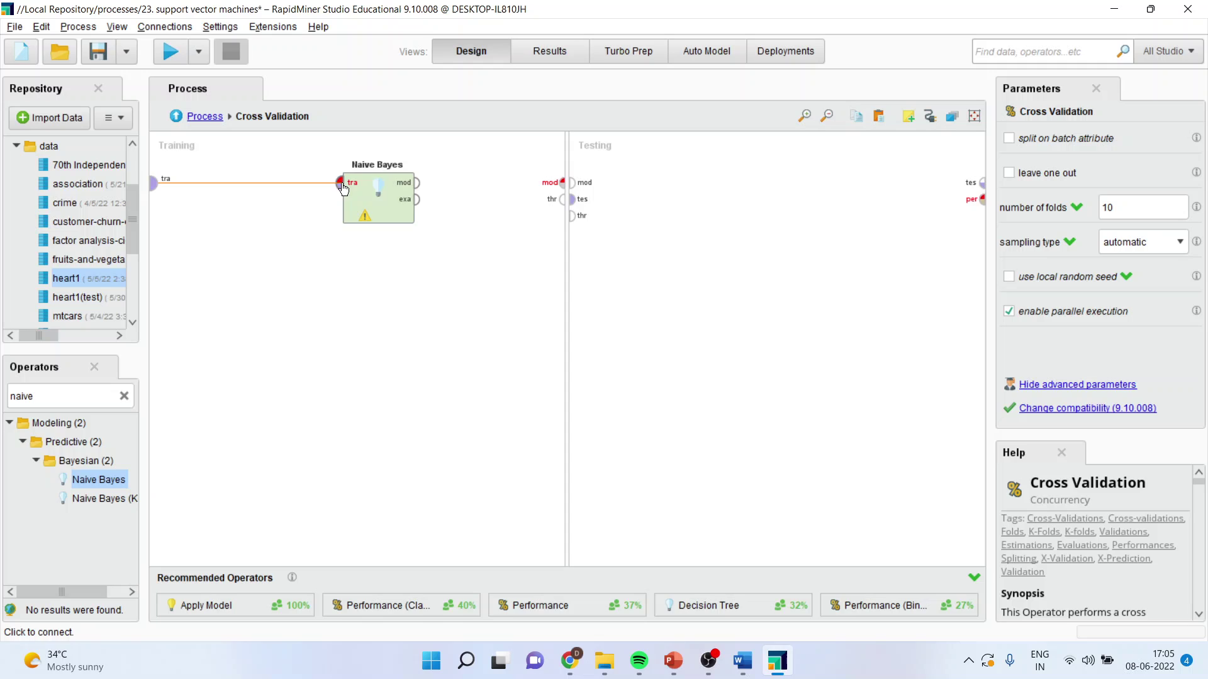
left_click(417, 182)
left_click(564, 184)
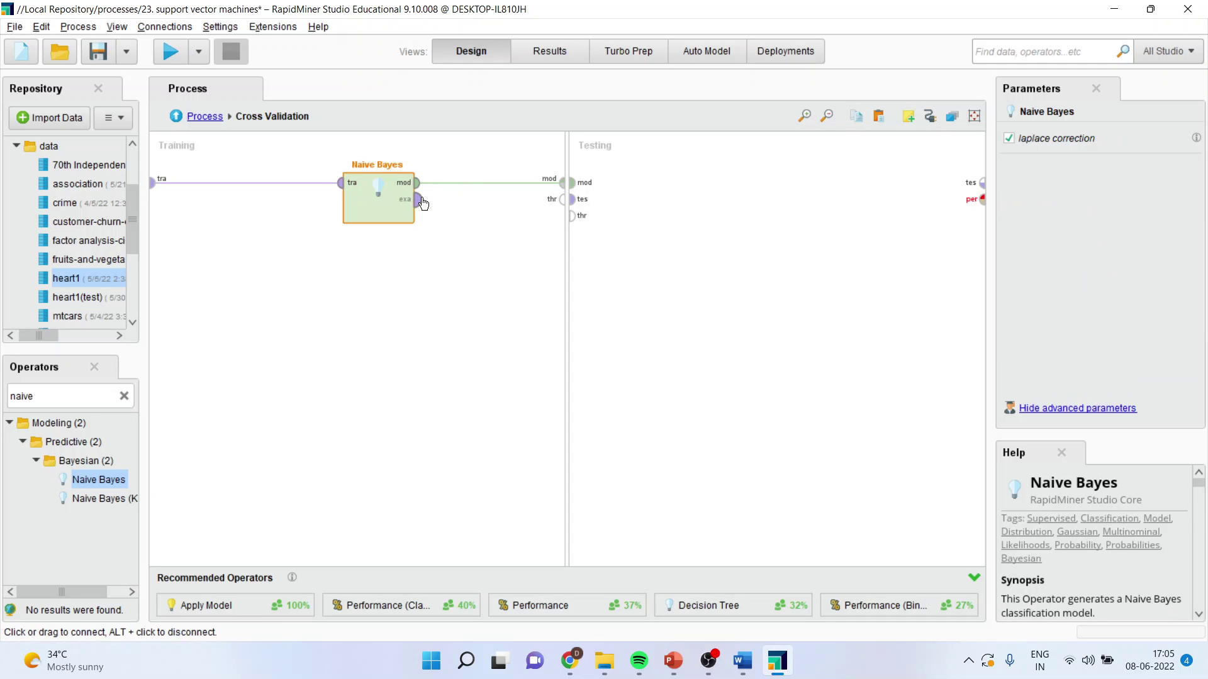
left_click(416, 198)
left_click(563, 200)
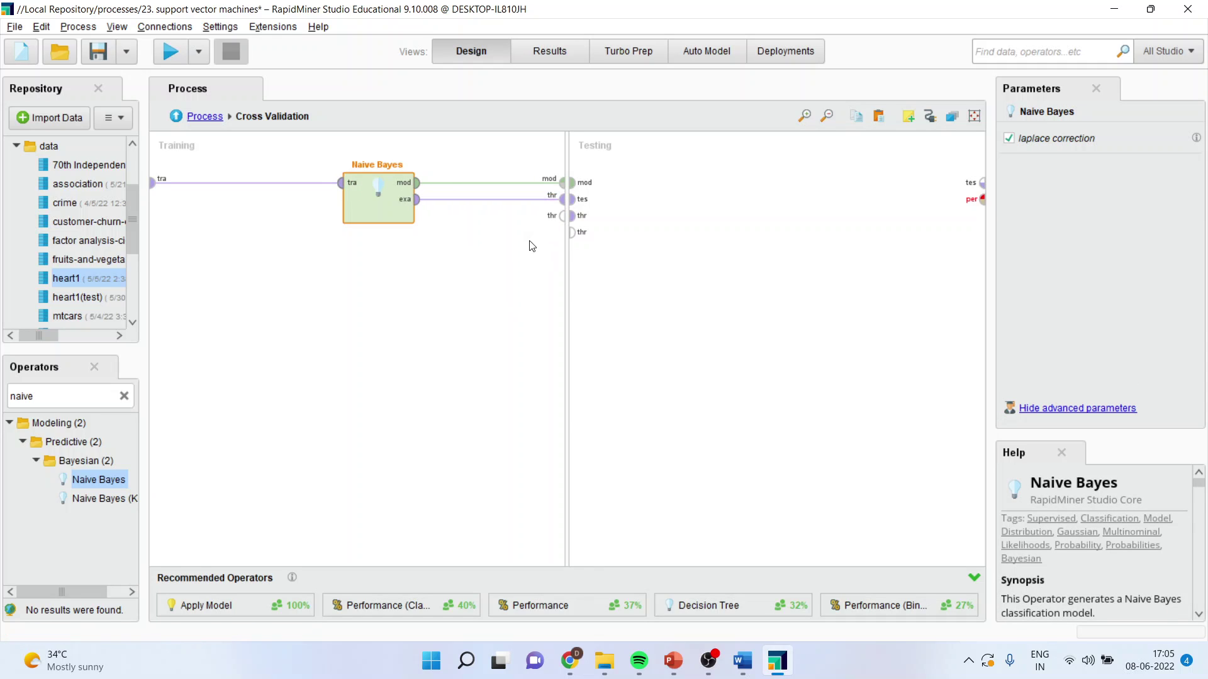
Add an Apply Model operator to the Testing side via an 'apply model' search
double_click(50, 396)
type("appl")
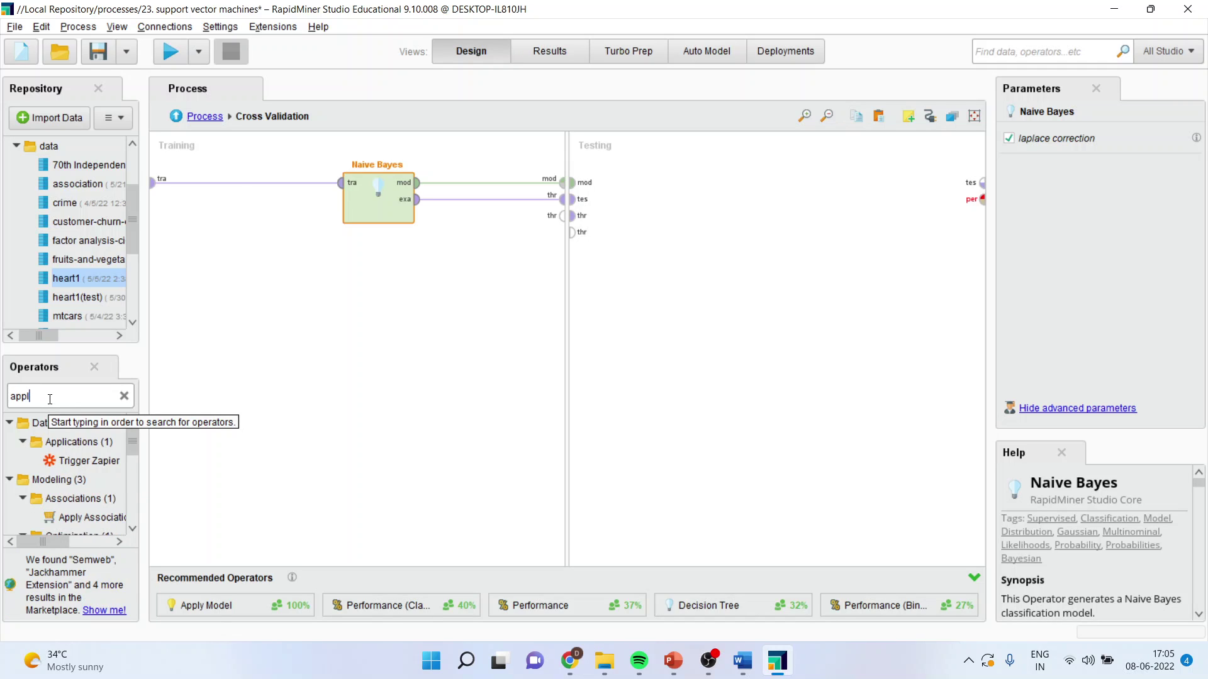
type("y model")
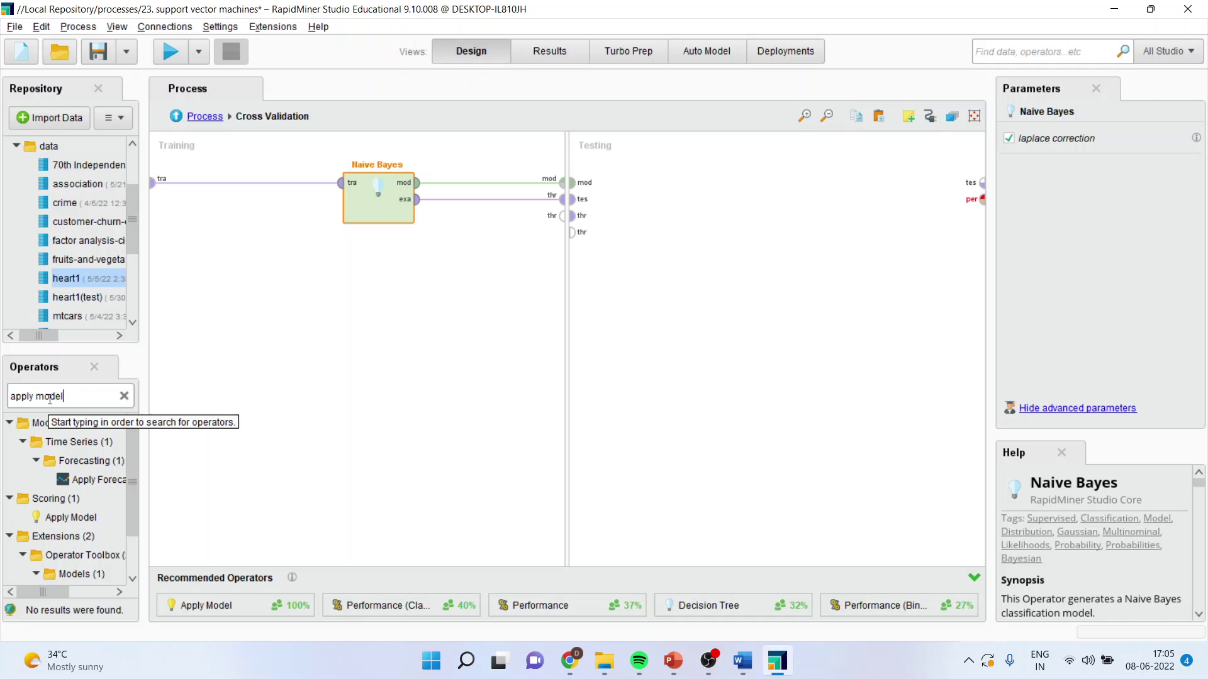
left_click_drag(69, 517, 242, 454)
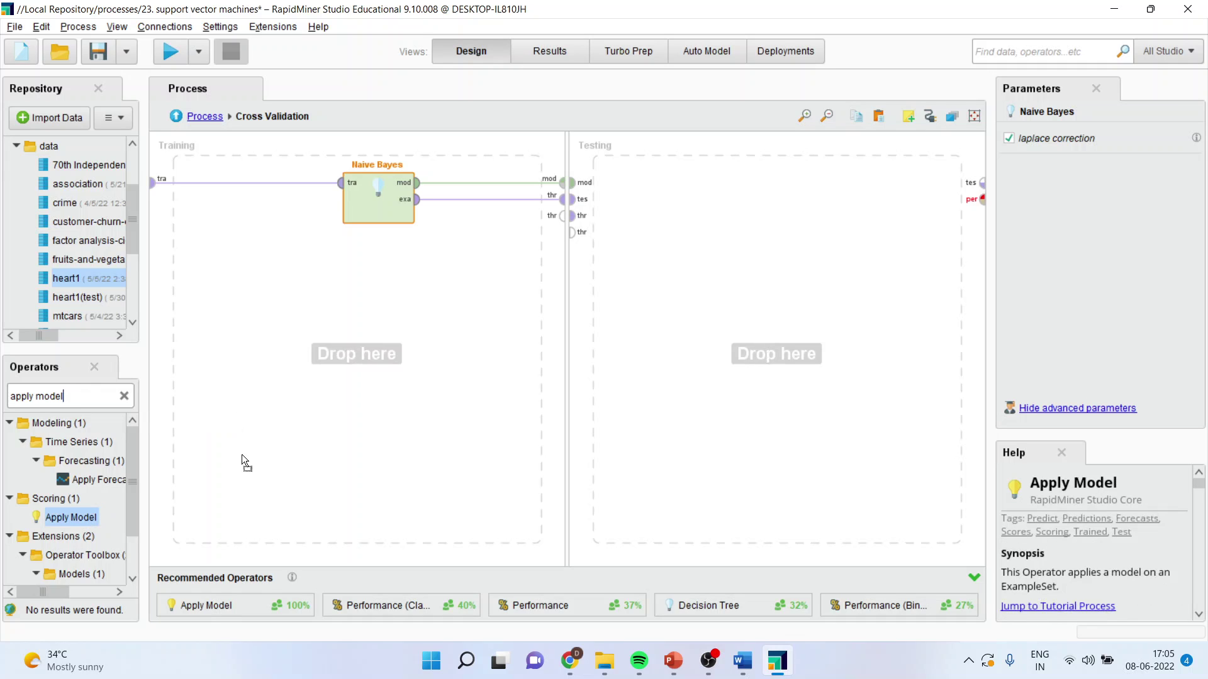
left_click_drag(697, 191, 695, 192)
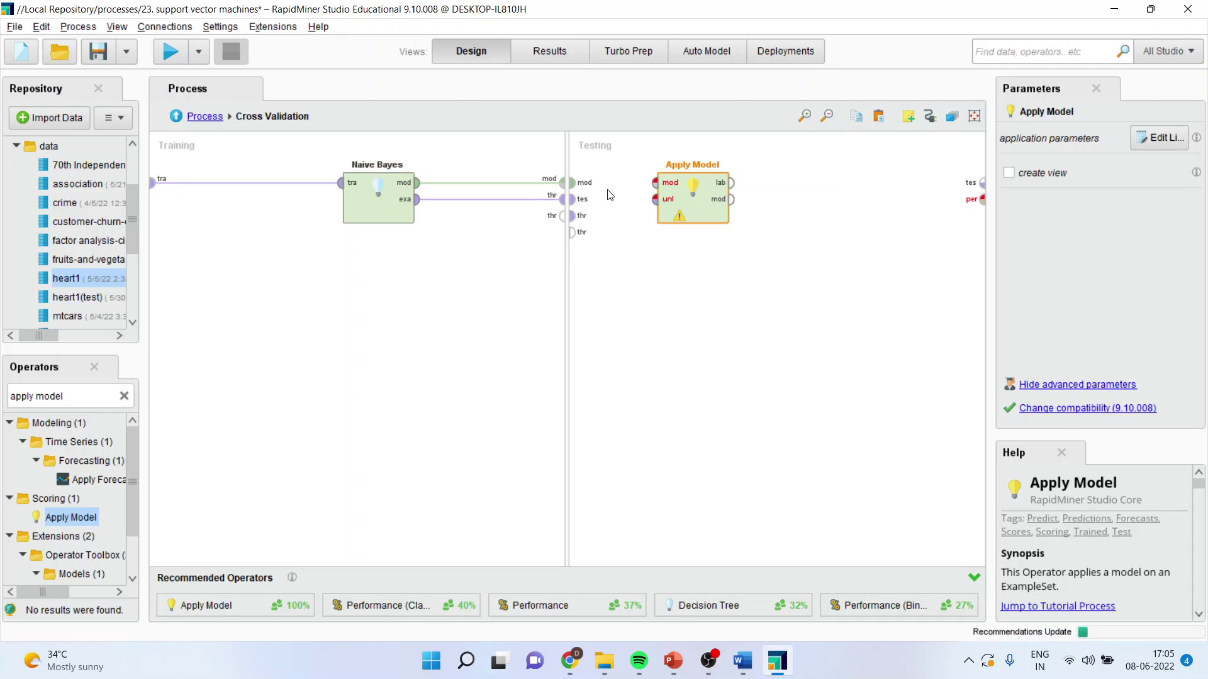
Connect the trained model and test data into Apply Model, then search 'performance'
left_click(571, 182)
left_click(657, 183)
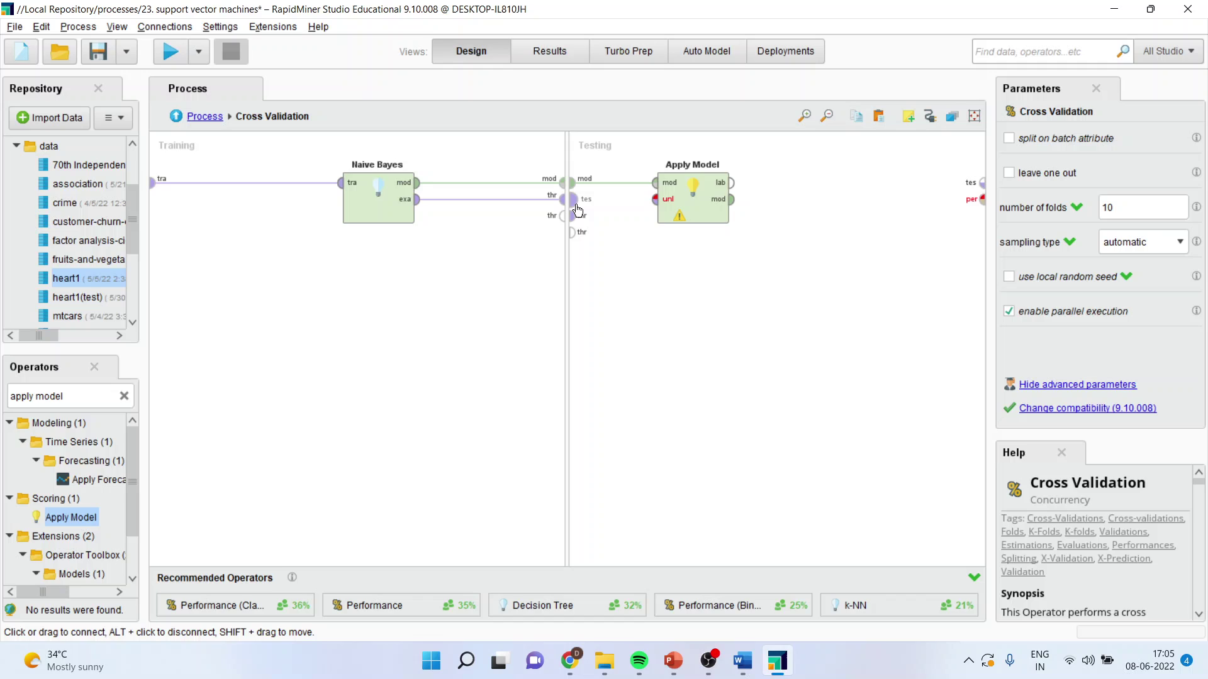
left_click(570, 199)
left_click(656, 199)
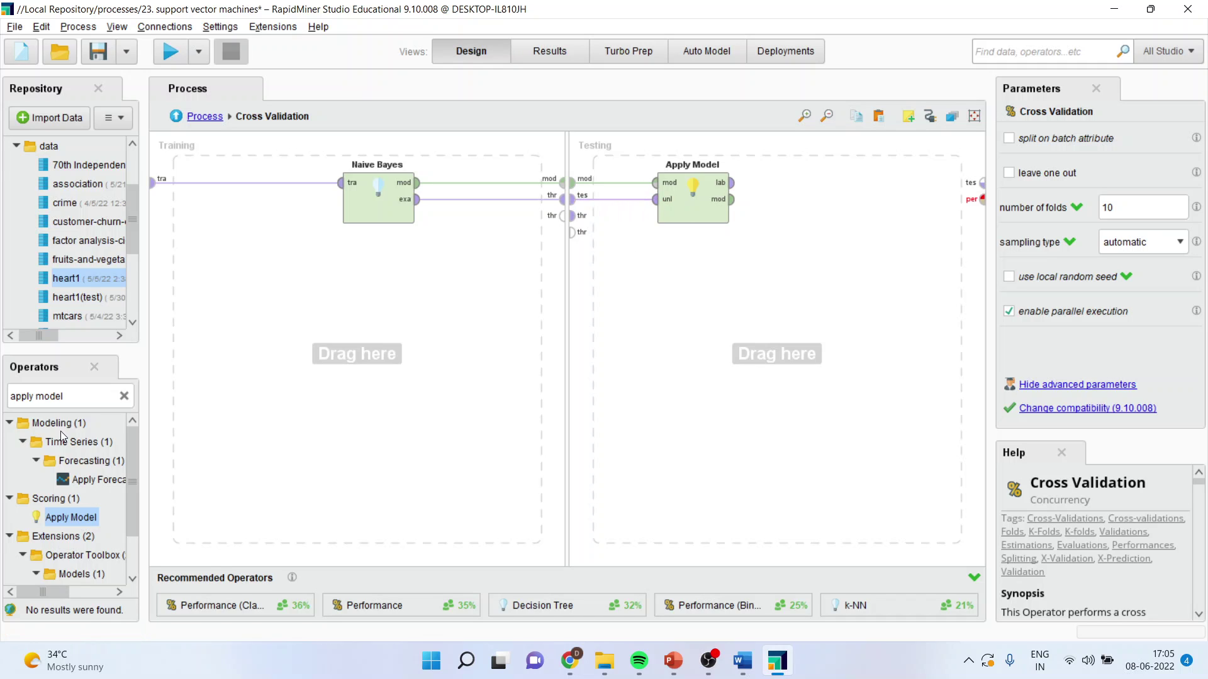
left_click(74, 396)
type("performance")
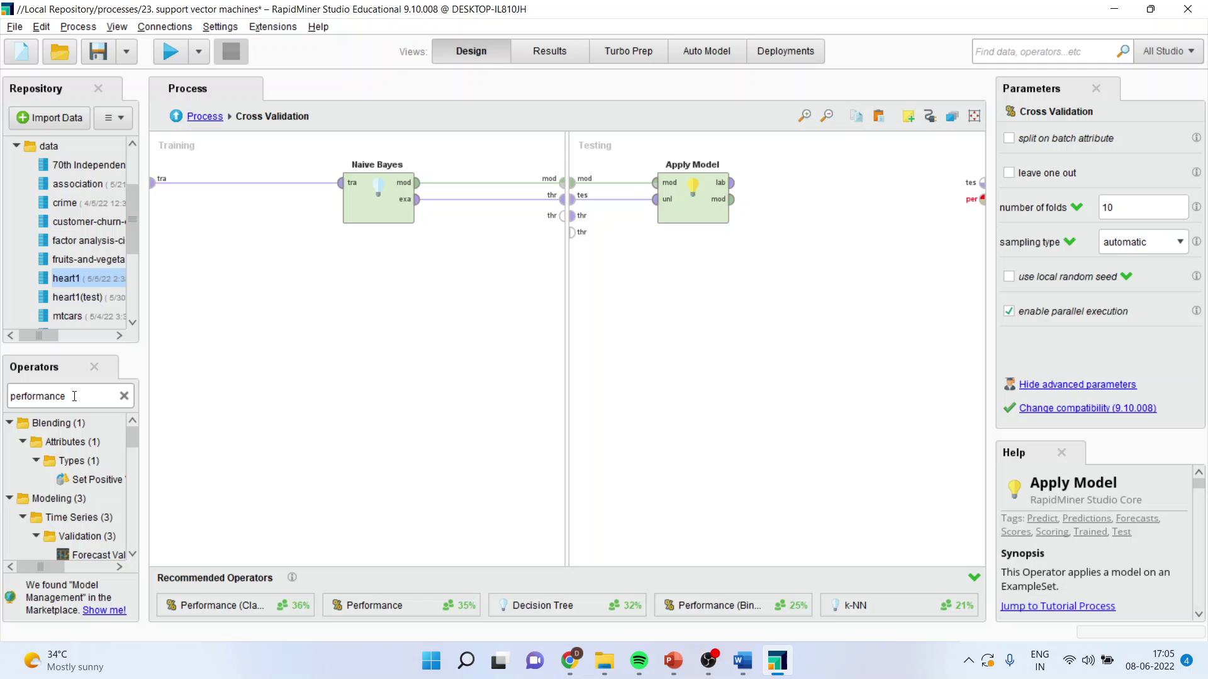
Place a Performance (Classification) operator beside Apply Model on the Testing side
left_click_drag(54, 568, 80, 570)
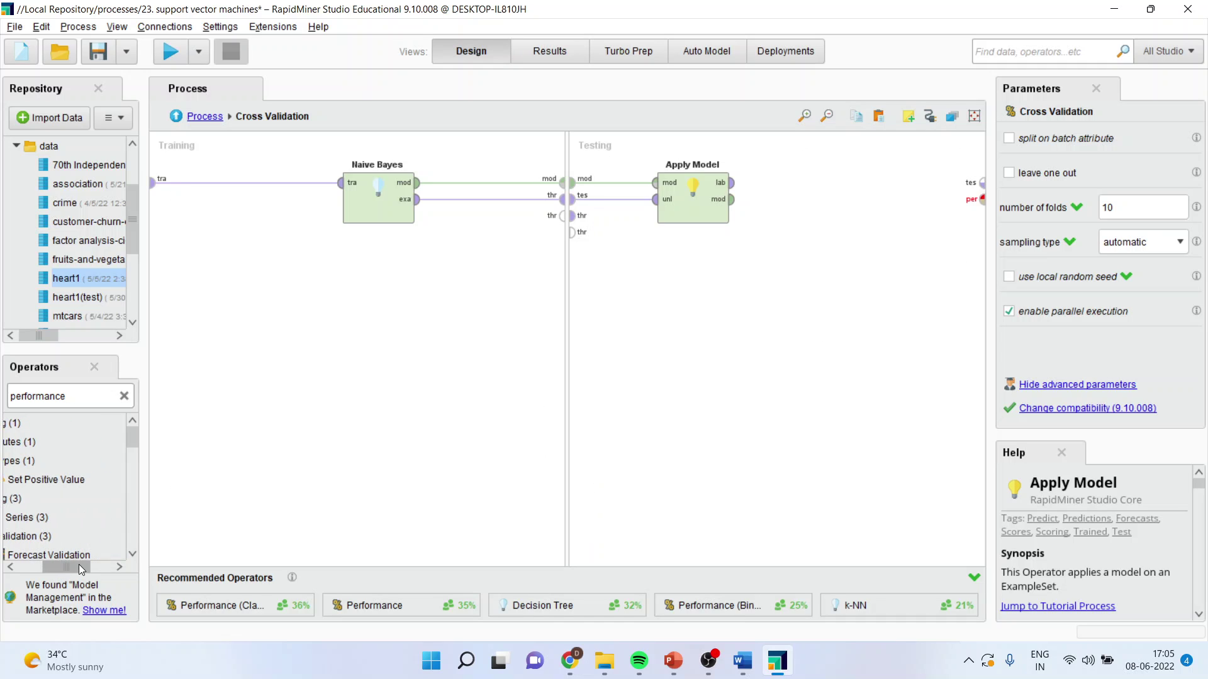
left_click_drag(130, 443, 127, 473)
left_click_drag(78, 438, 625, 233)
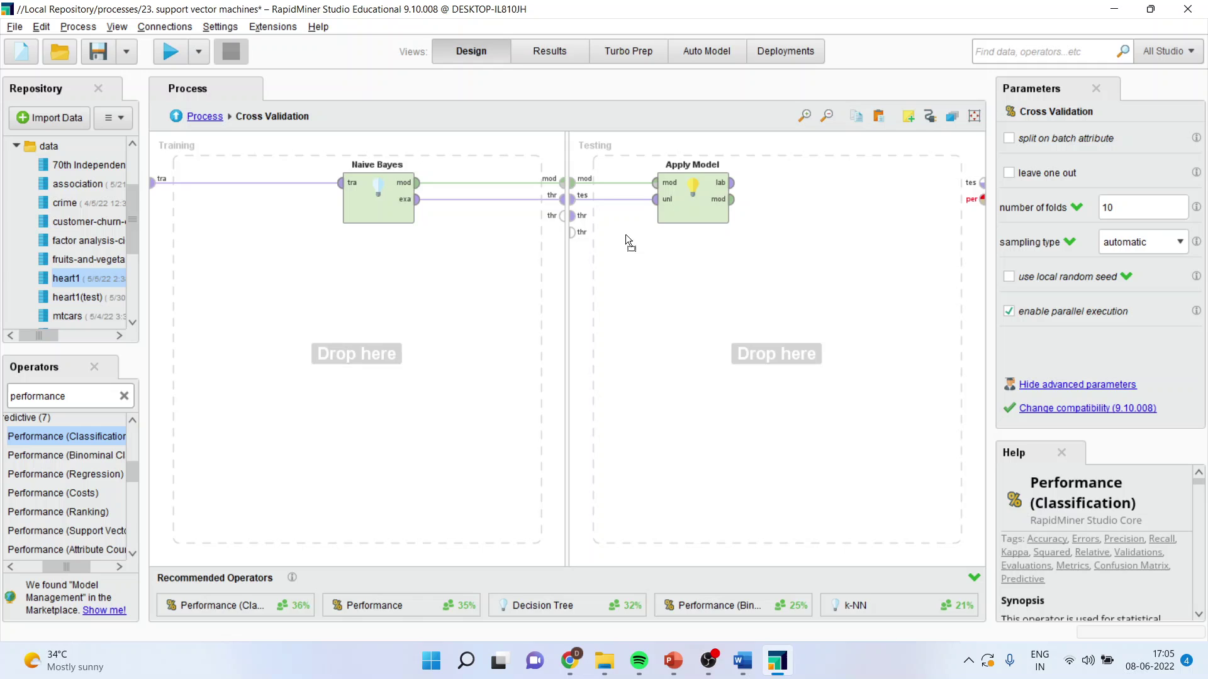
left_click_drag(787, 203, 813, 181)
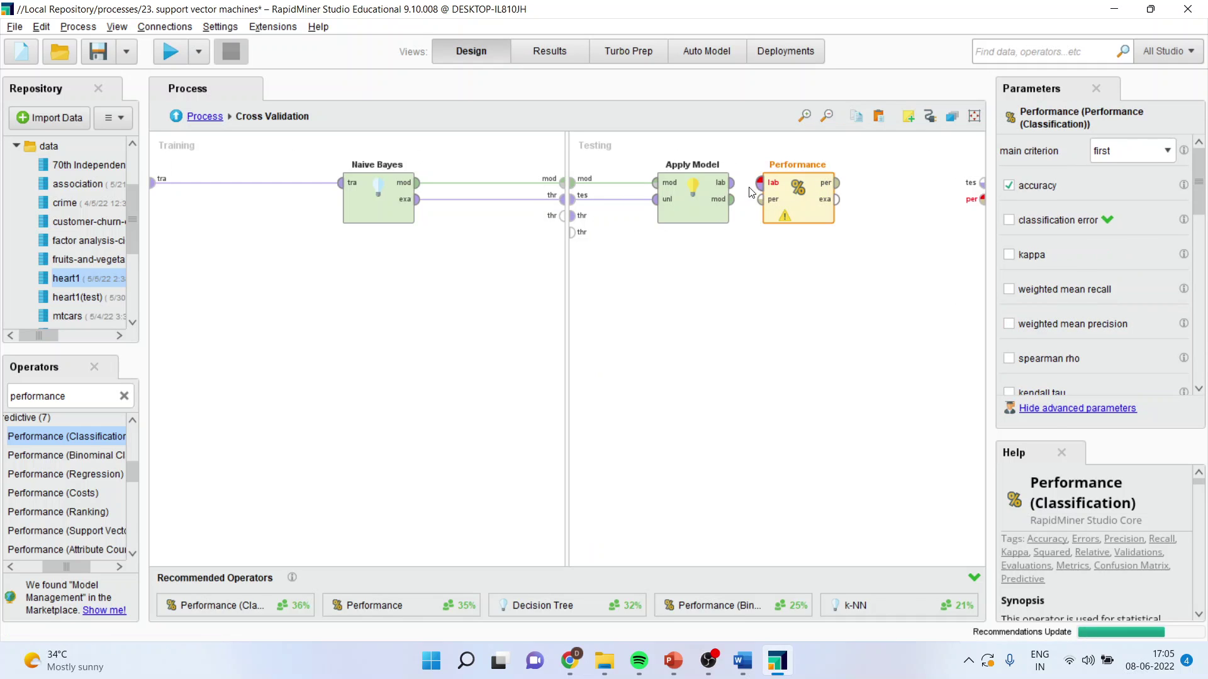
Feed it the labelled data and route its per and exa outputs out of Testing
left_click_drag(734, 183, 761, 183)
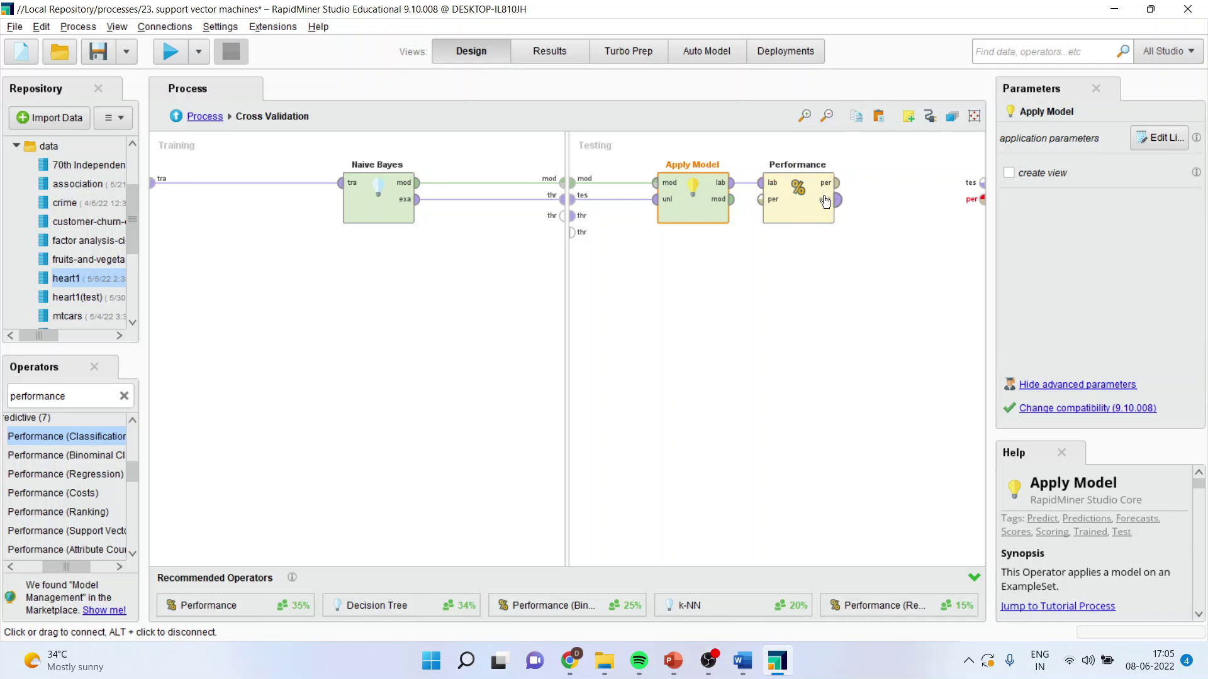
left_click_drag(835, 183, 980, 199)
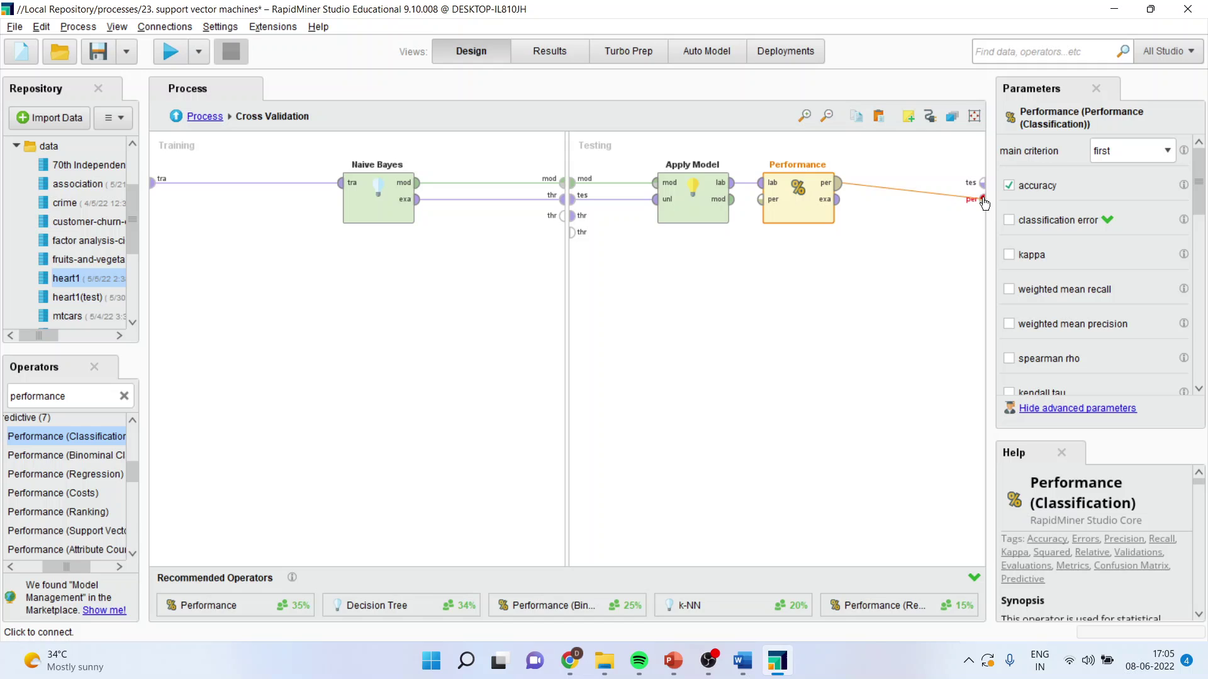
mouse_move(837, 199)
left_mouse_down()
mouse_move(966, 202)
mouse_move(982, 184)
left_mouse_up()
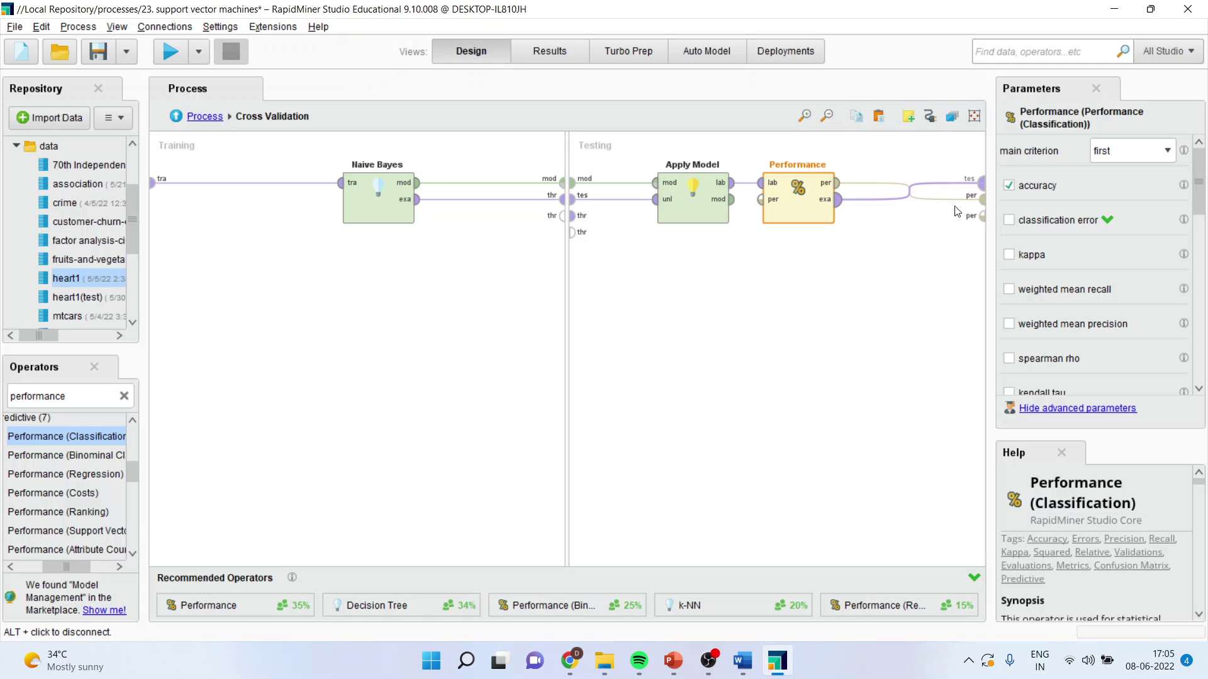
At top level, replace the old wire, connect mod, per and tes to res, and run
left_click(176, 116)
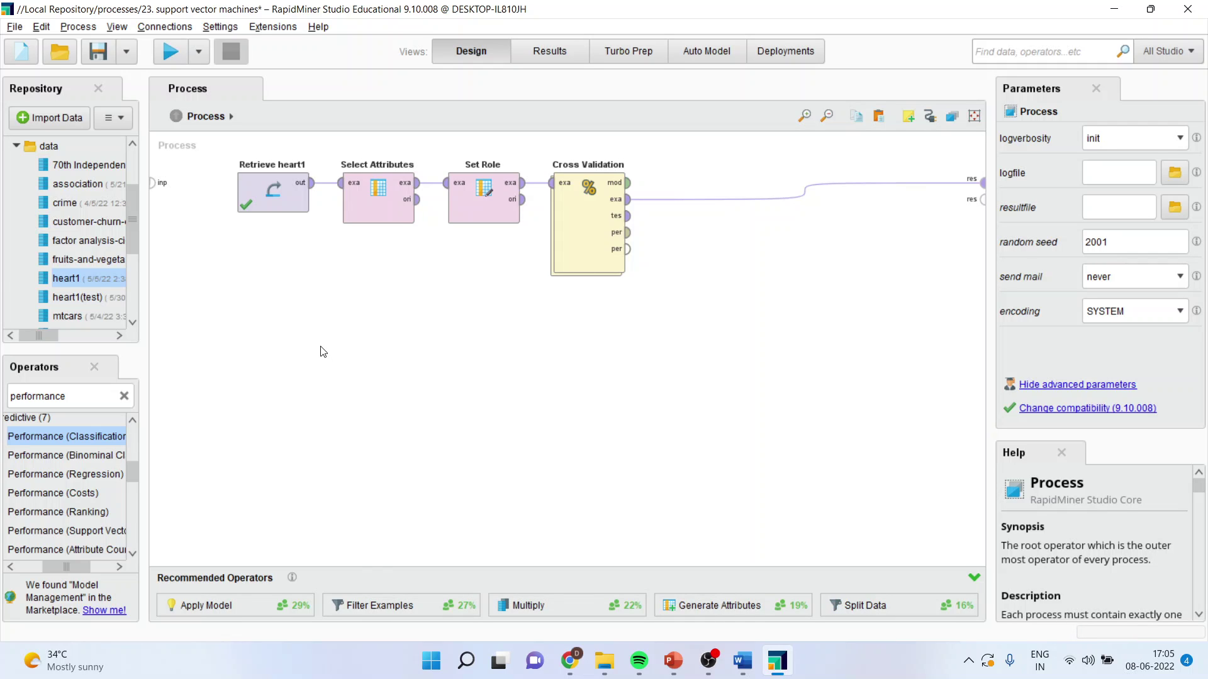
left_click(805, 190, "alt")
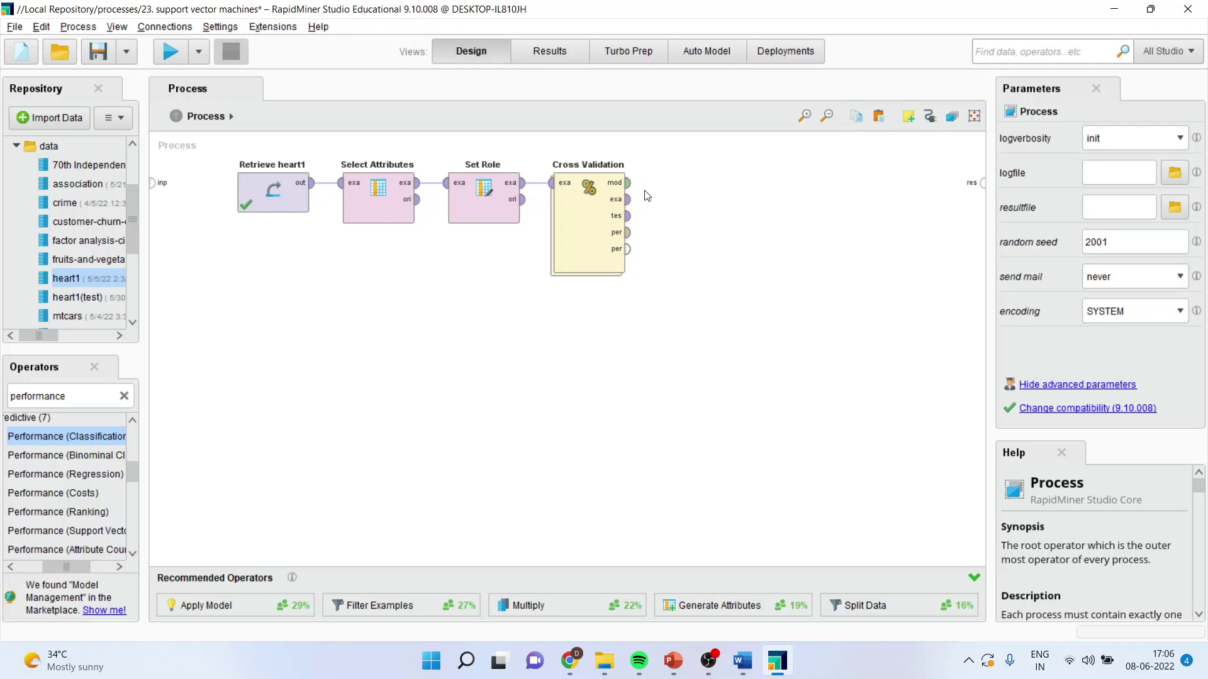
left_click(627, 183)
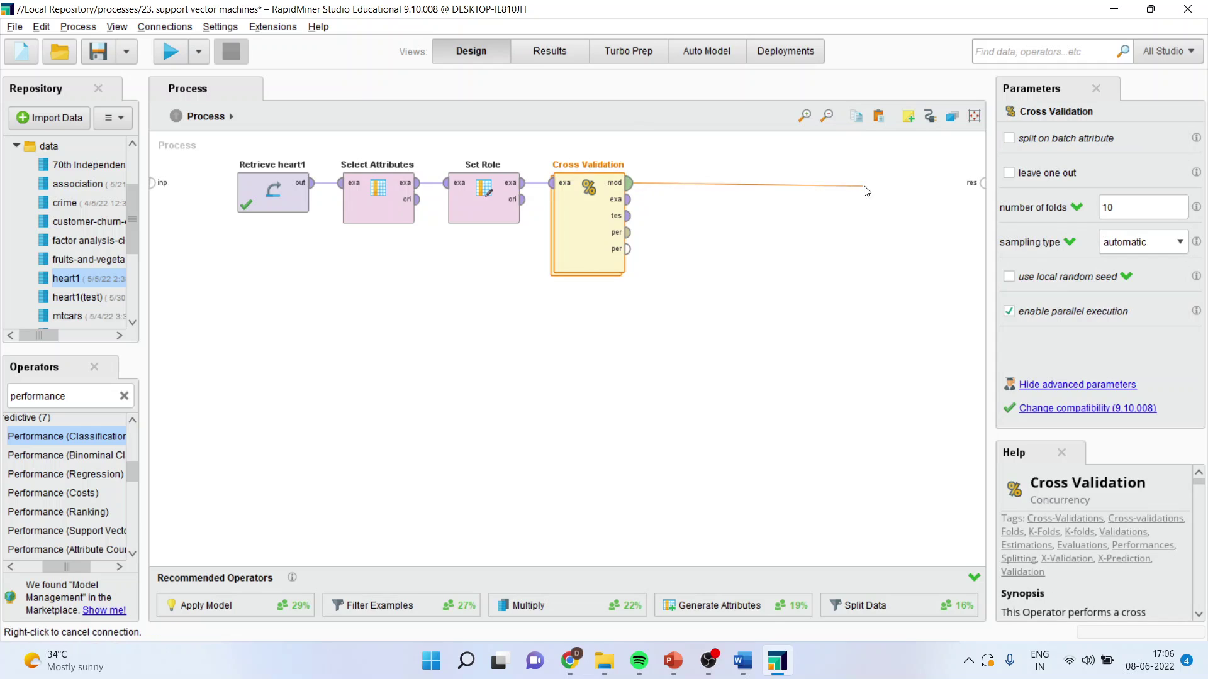
left_click(984, 185)
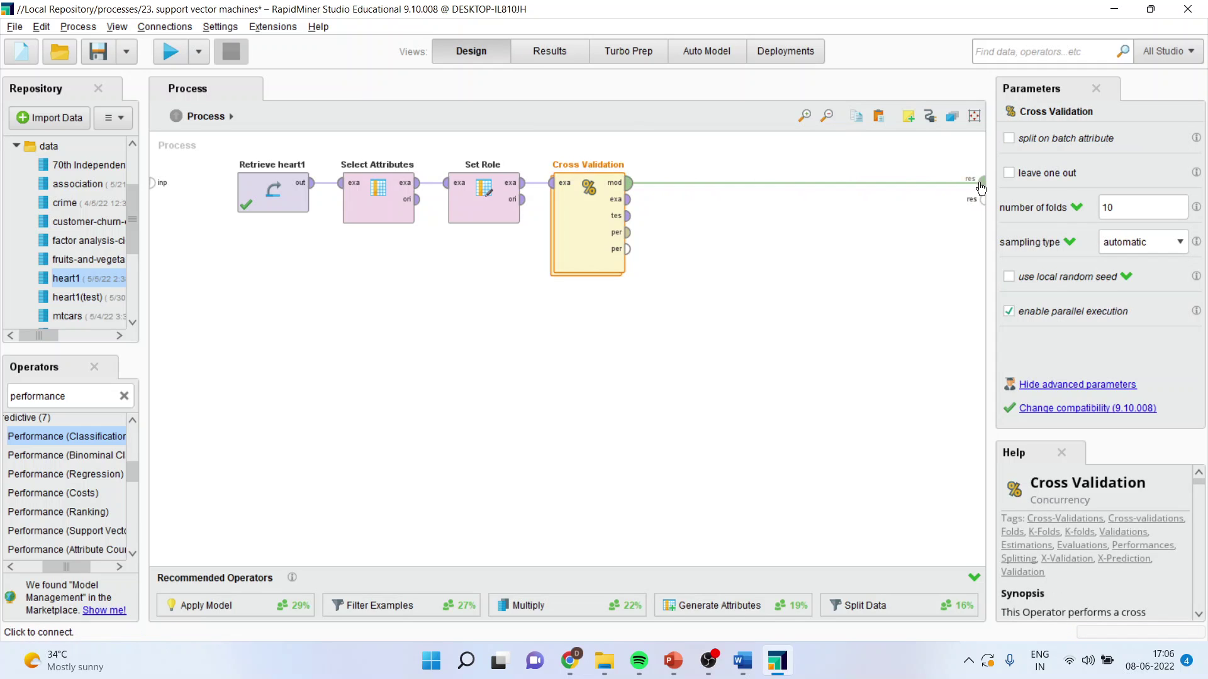
left_click(628, 232)
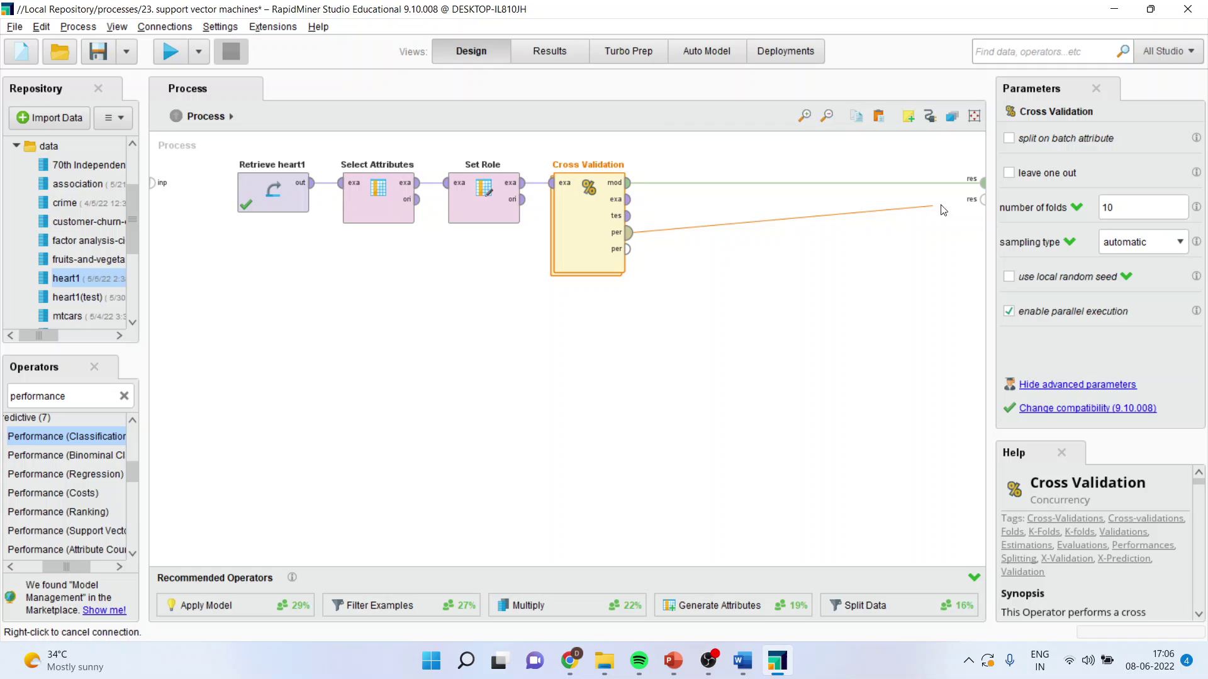
left_click(982, 200)
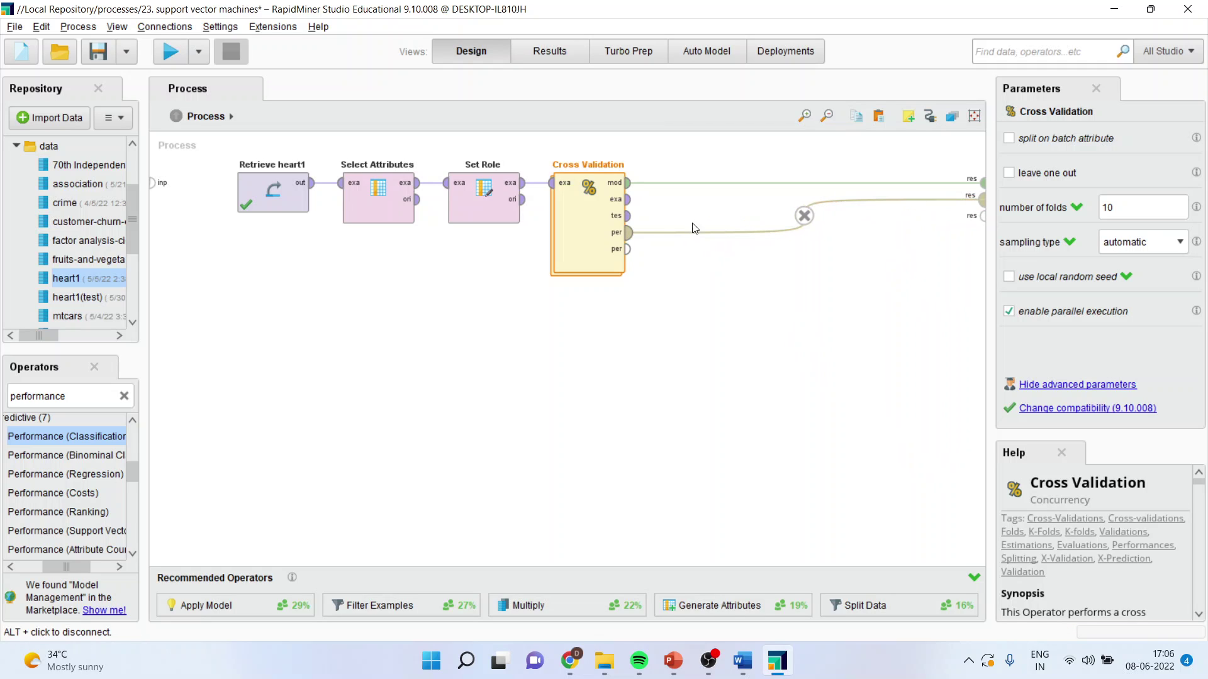
left_click(627, 216)
left_click(982, 216)
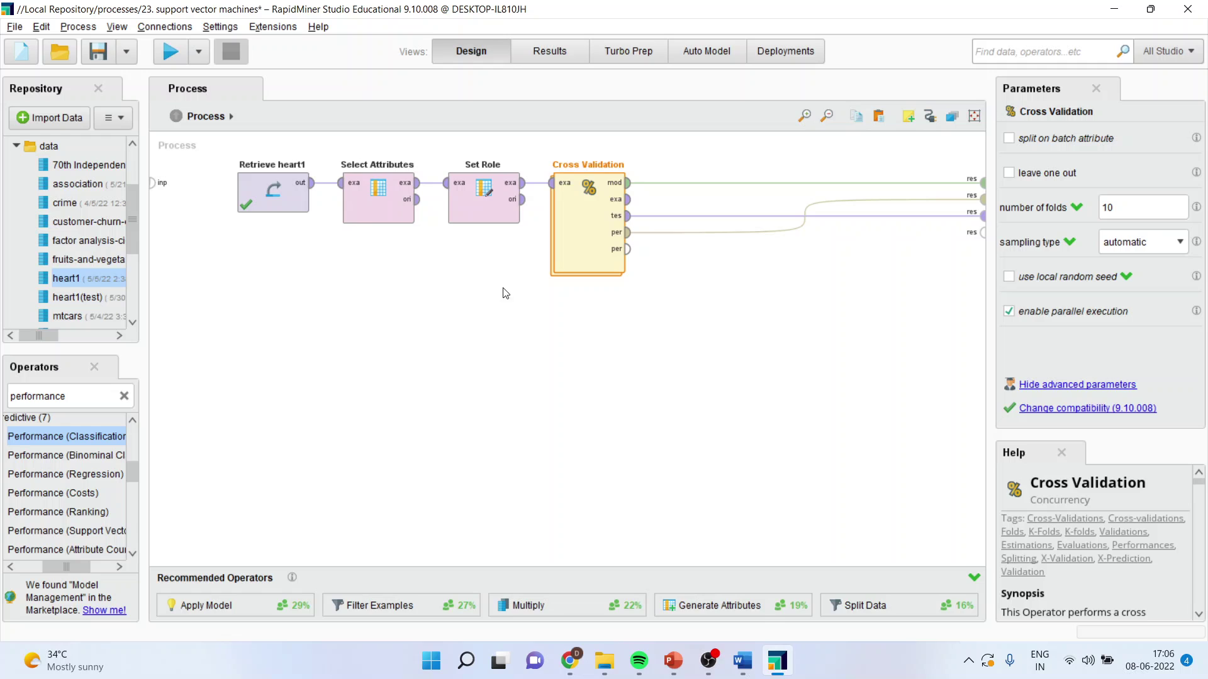
left_click(170, 53)
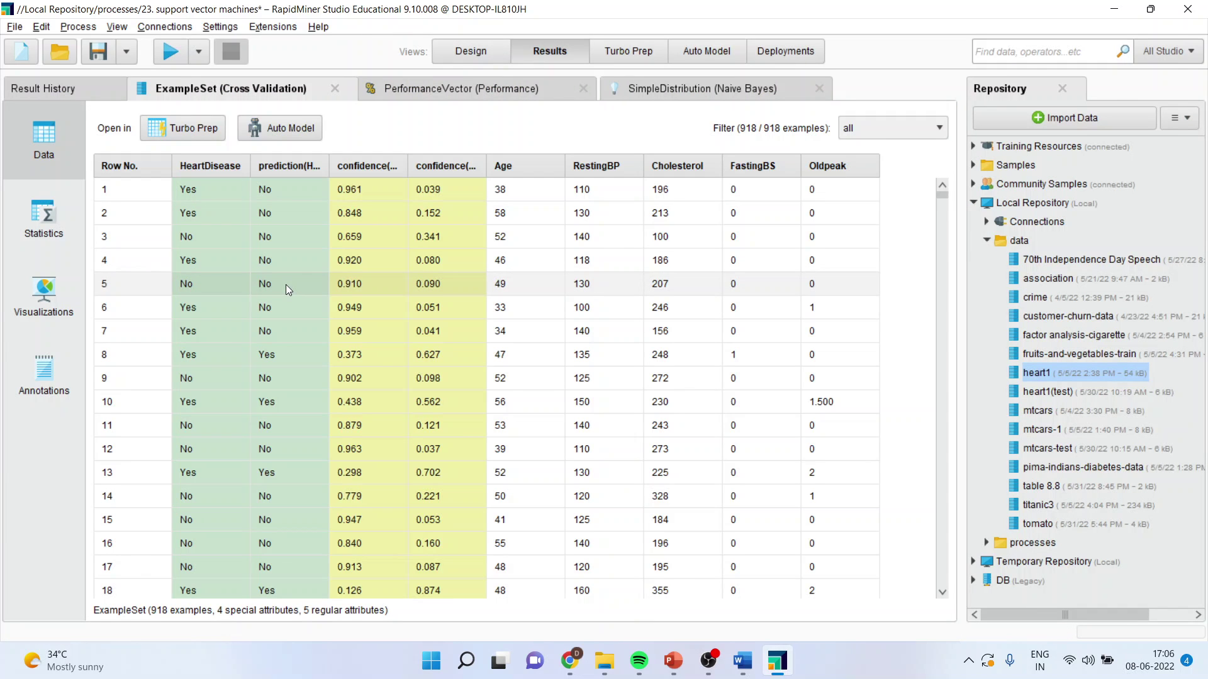
Widen the HeartDisease and prediction columns, then view the 74.39% accuracy PerformanceVector
left_click_drag(251, 165, 295, 164)
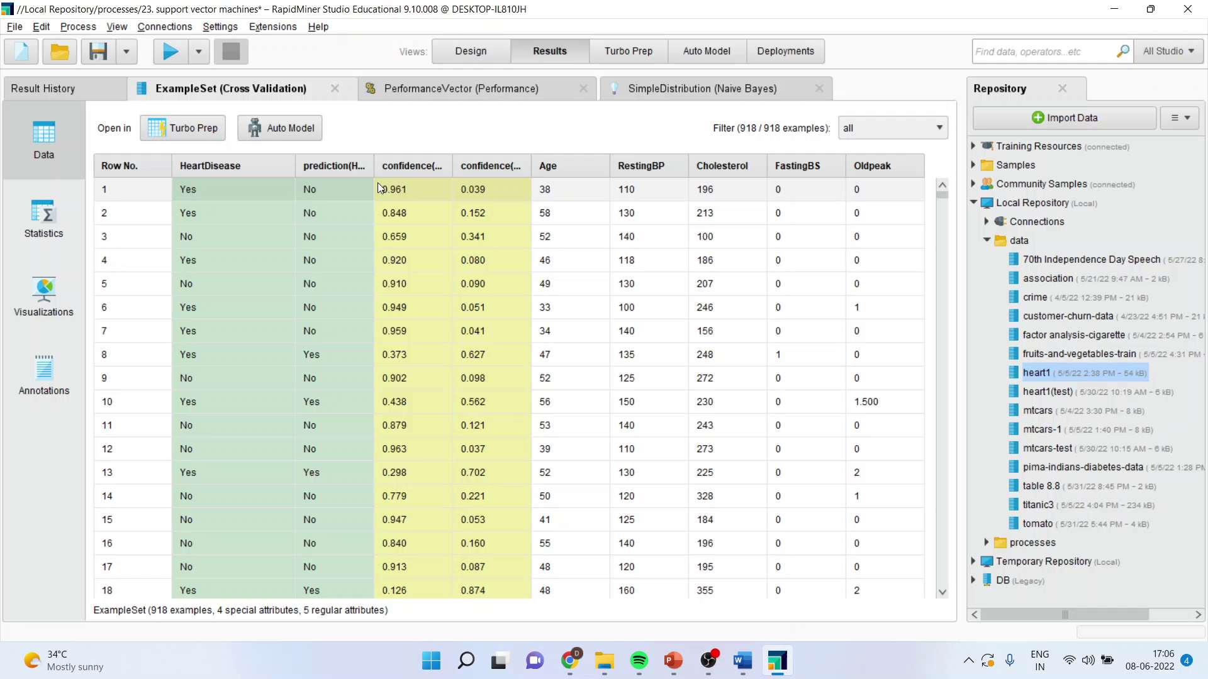
left_click_drag(374, 168, 455, 171)
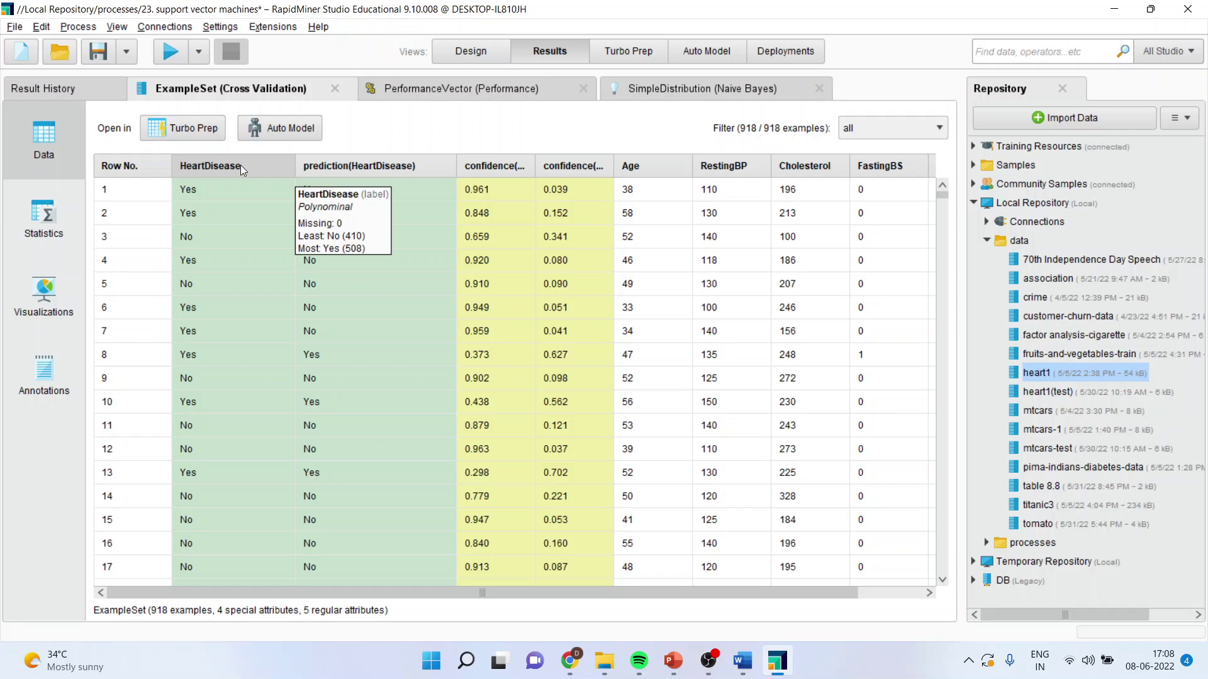
left_click(425, 94)
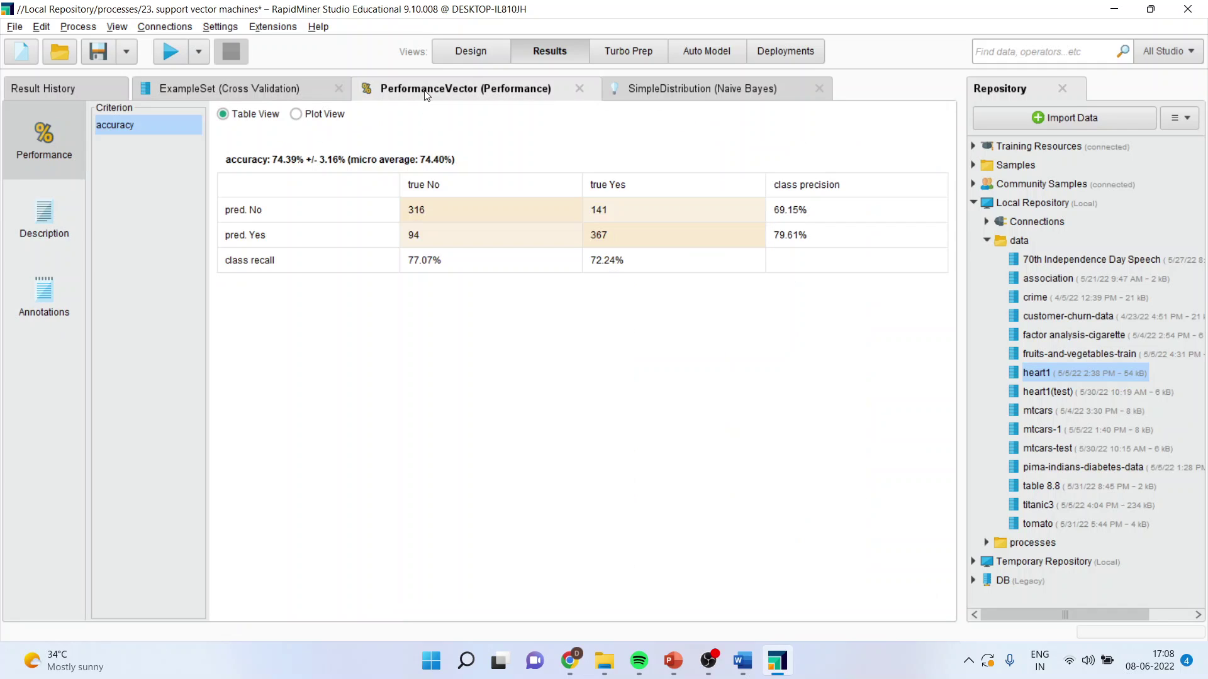
left_click(438, 209)
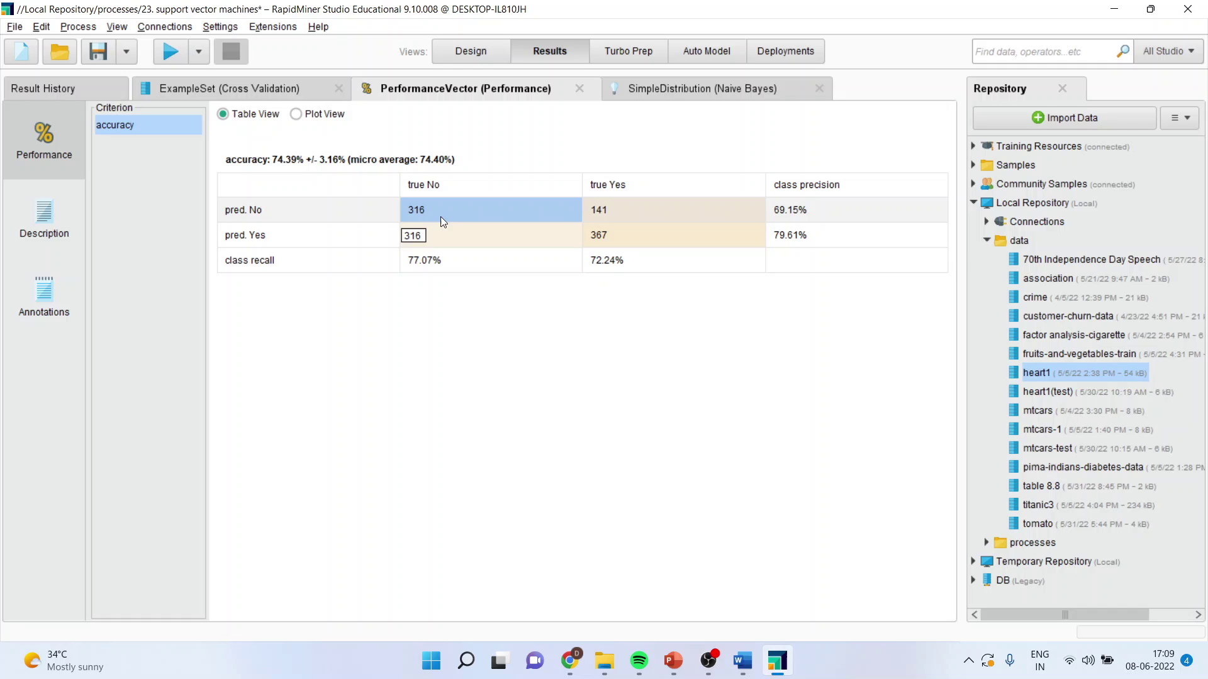
left_click(626, 239)
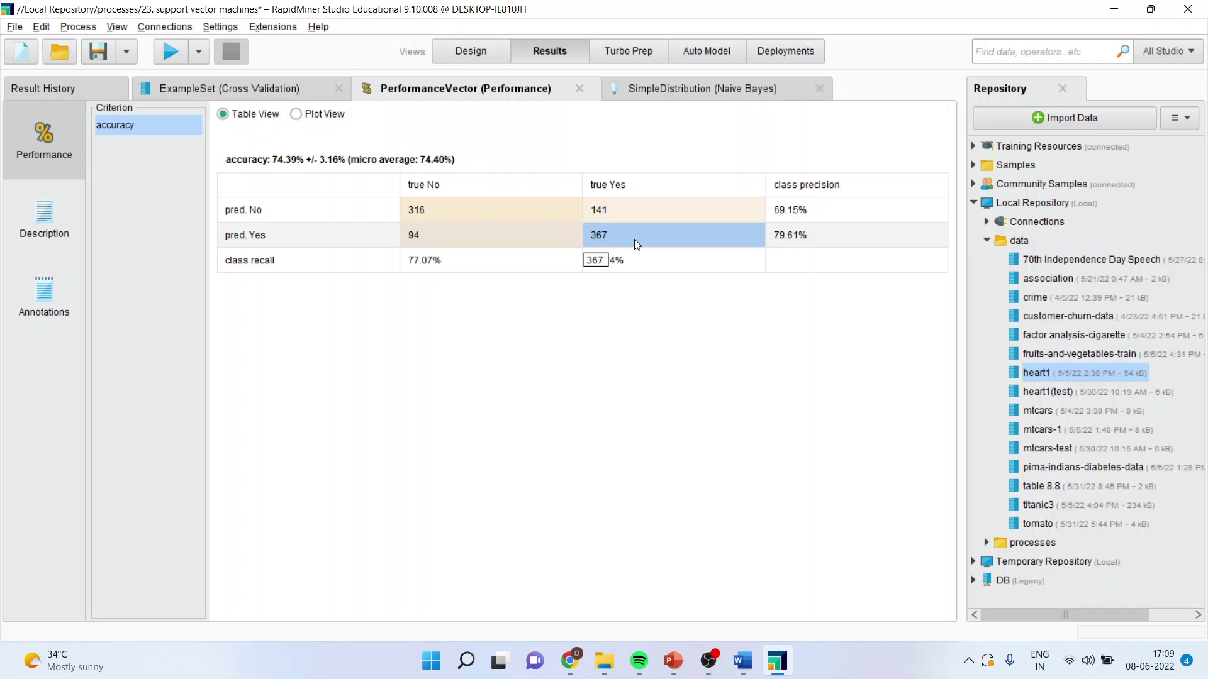
left_click(606, 208)
left_click(426, 235)
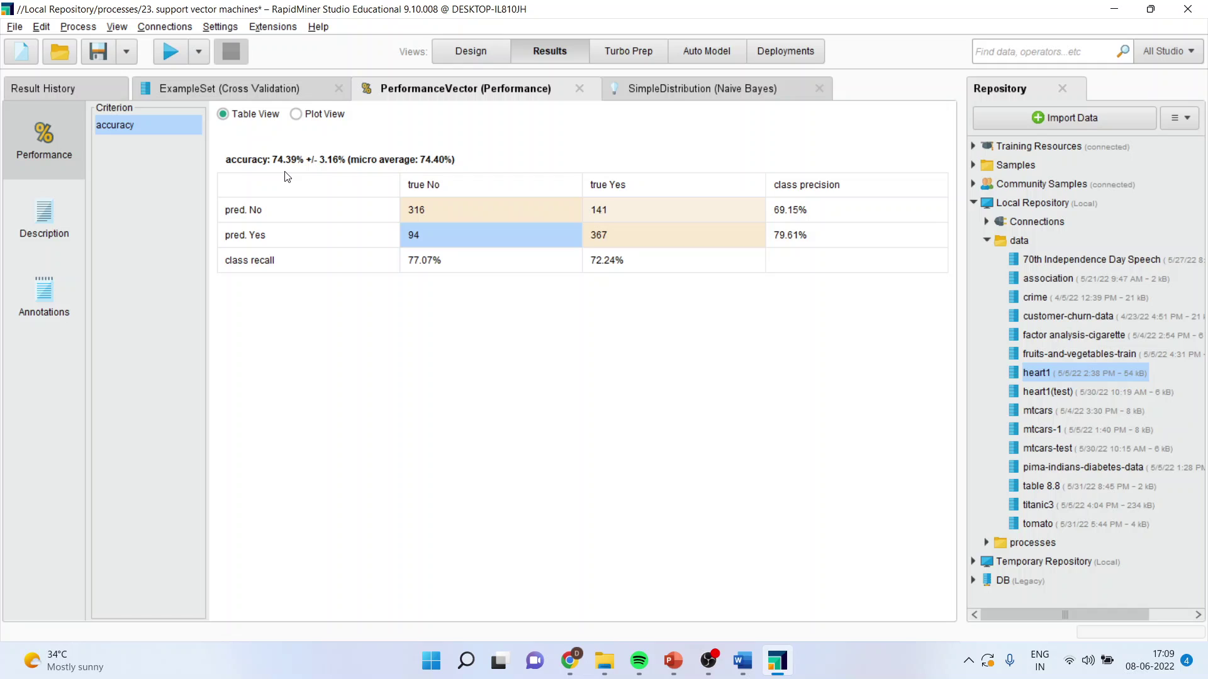
Review the Naive Bayes Age density chart and mean/standard deviation table, then return to performance results
left_click(657, 91)
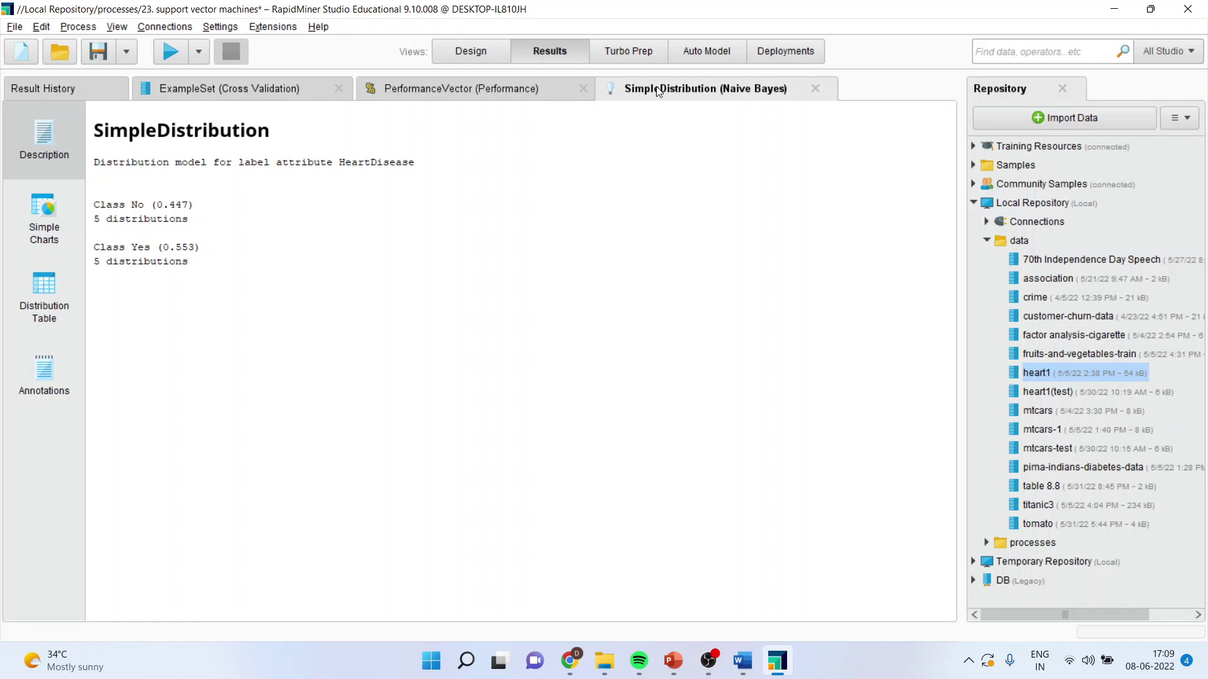
left_click(43, 217)
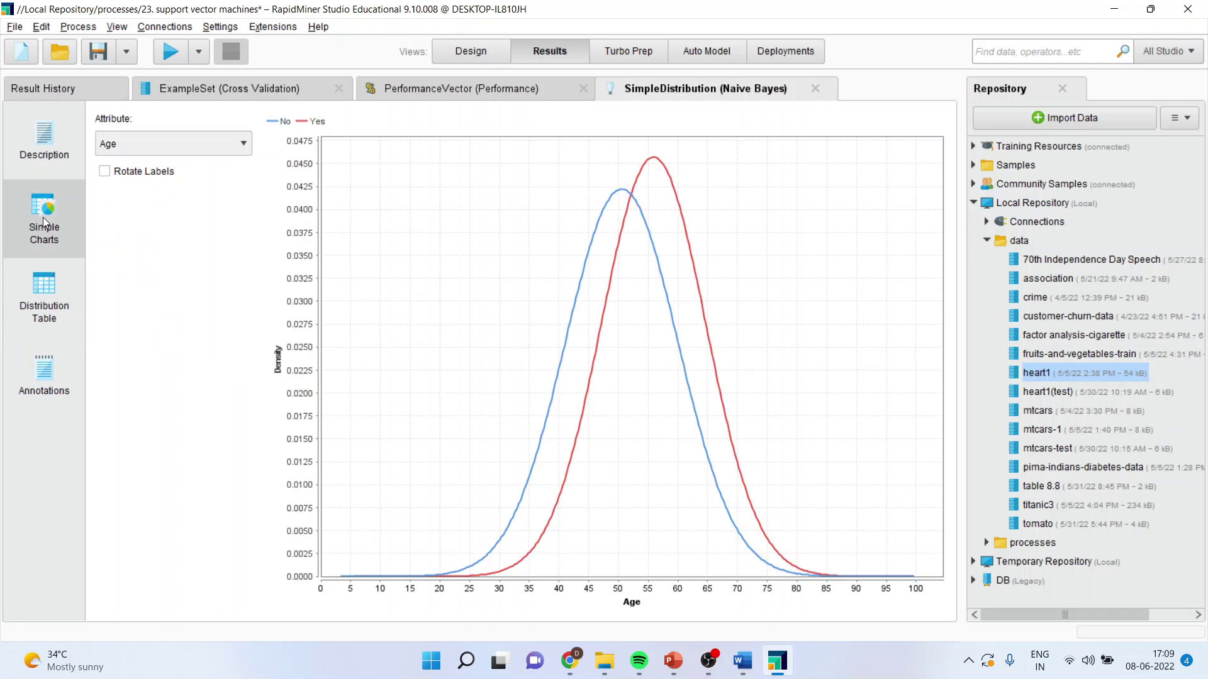
left_click(42, 295)
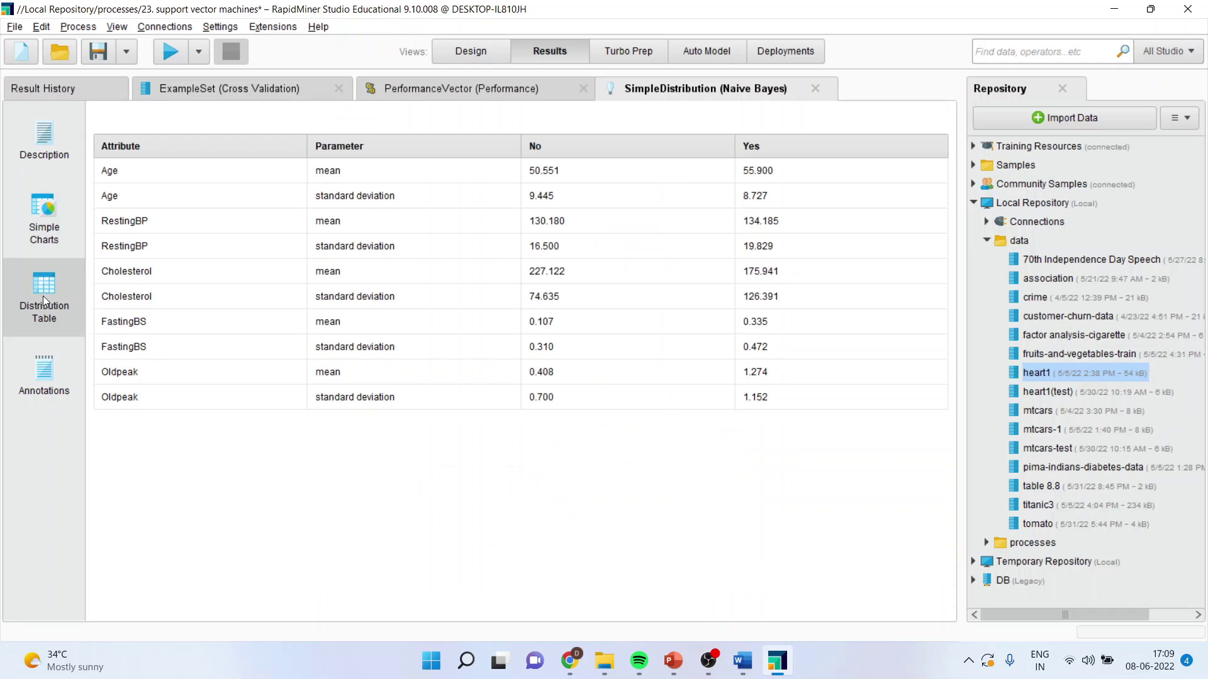
left_click(438, 101)
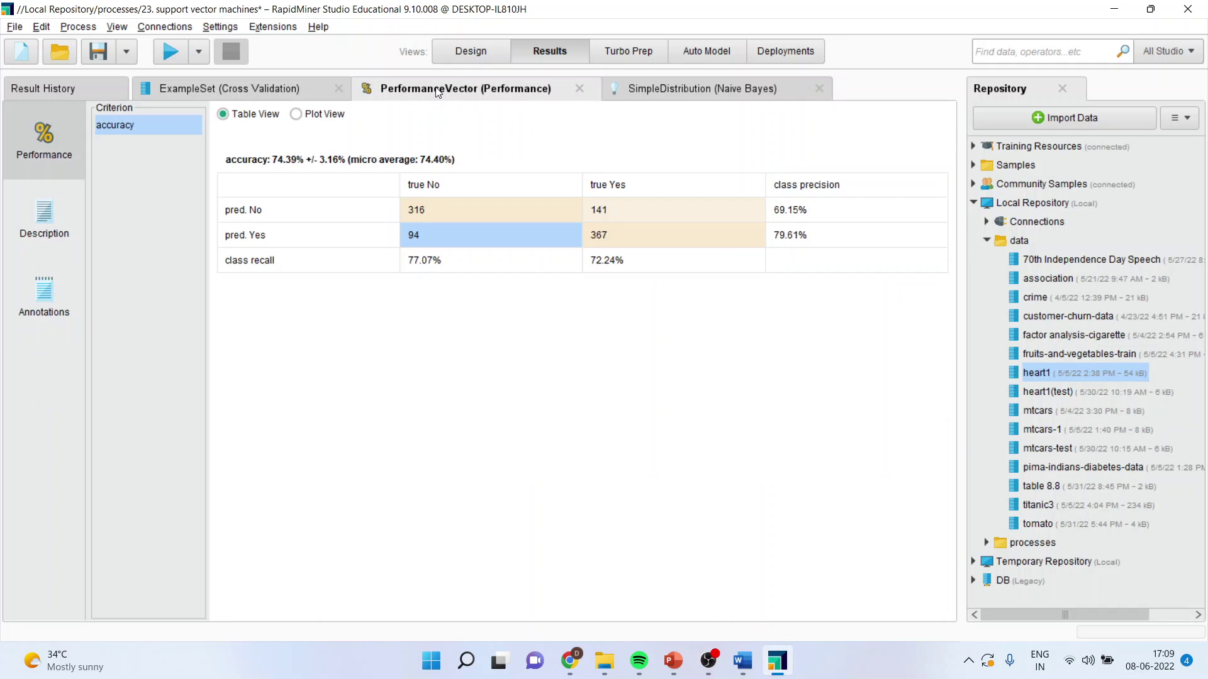
Plot the cross-validation predictions as a scatter chart of RestingBP against Age
left_click(262, 100)
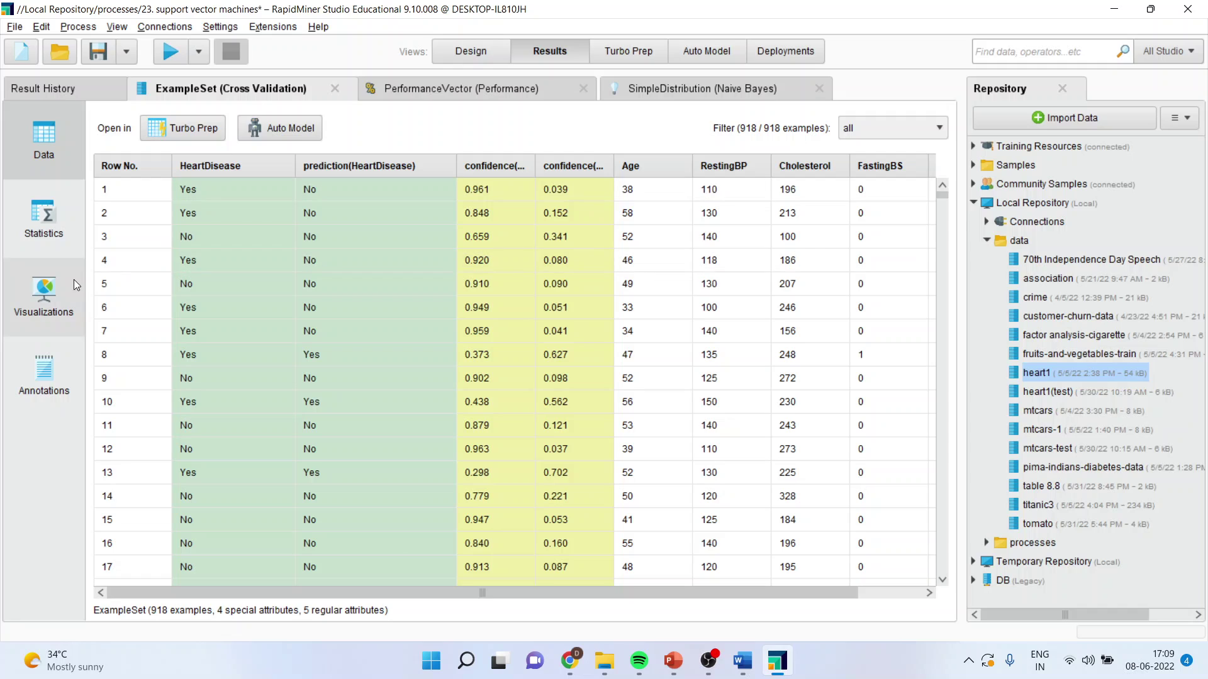
left_click(52, 296)
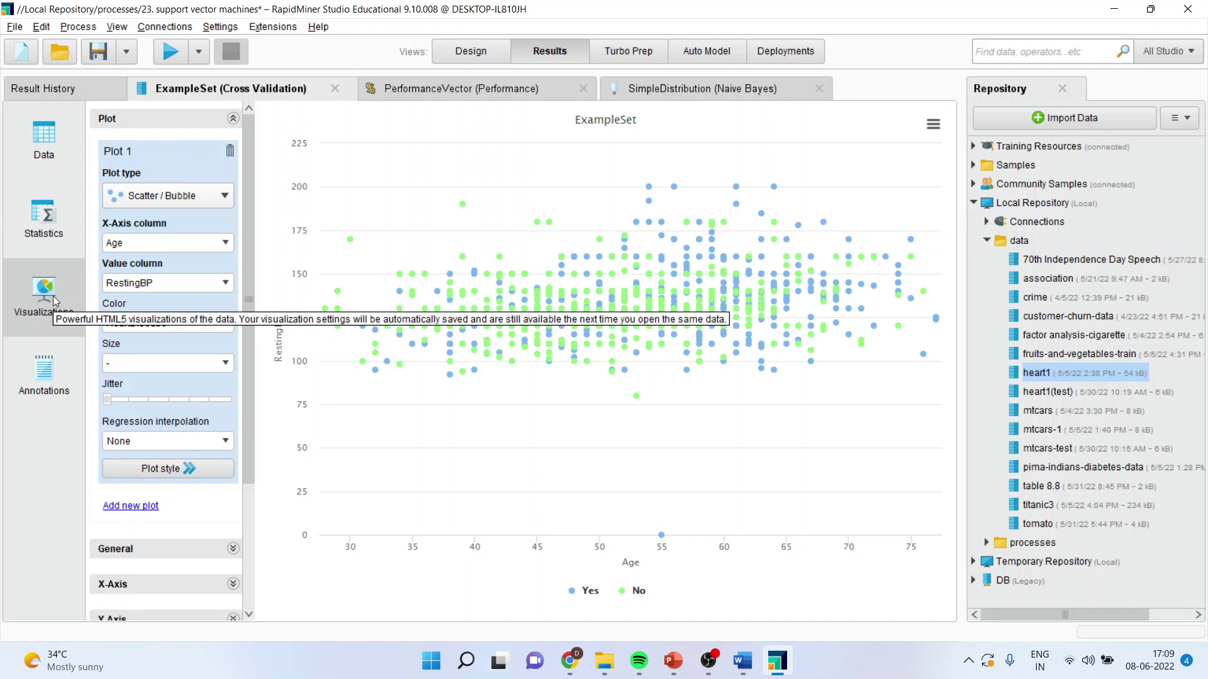